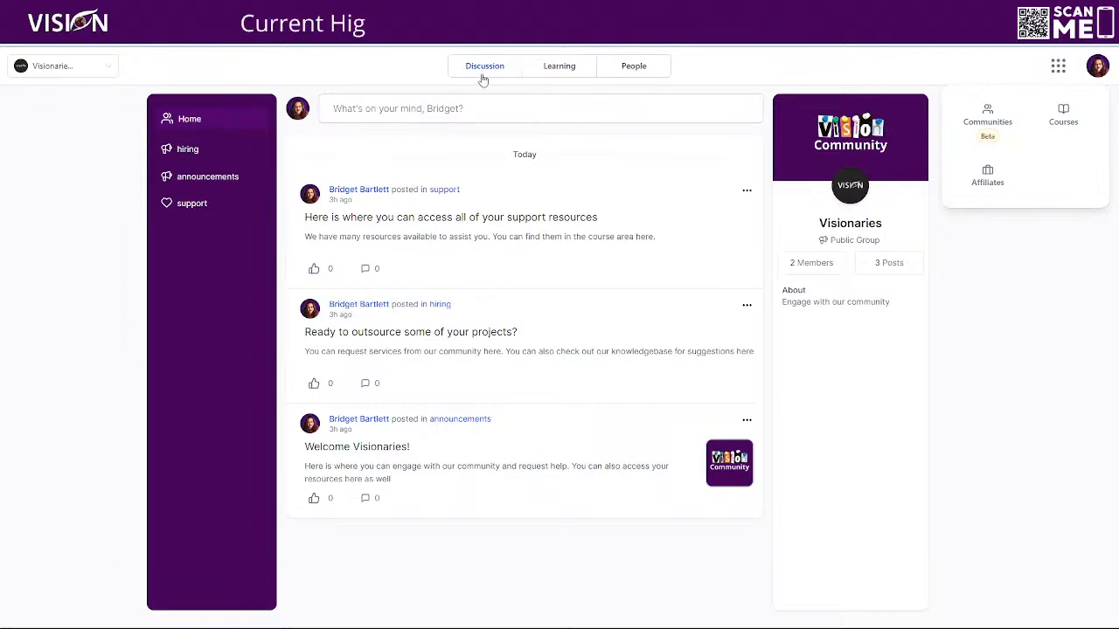
- Look through the Visionaries community's courses, discussion feed and member list
{"action": "left_click", "coordinate": [570, 68]}
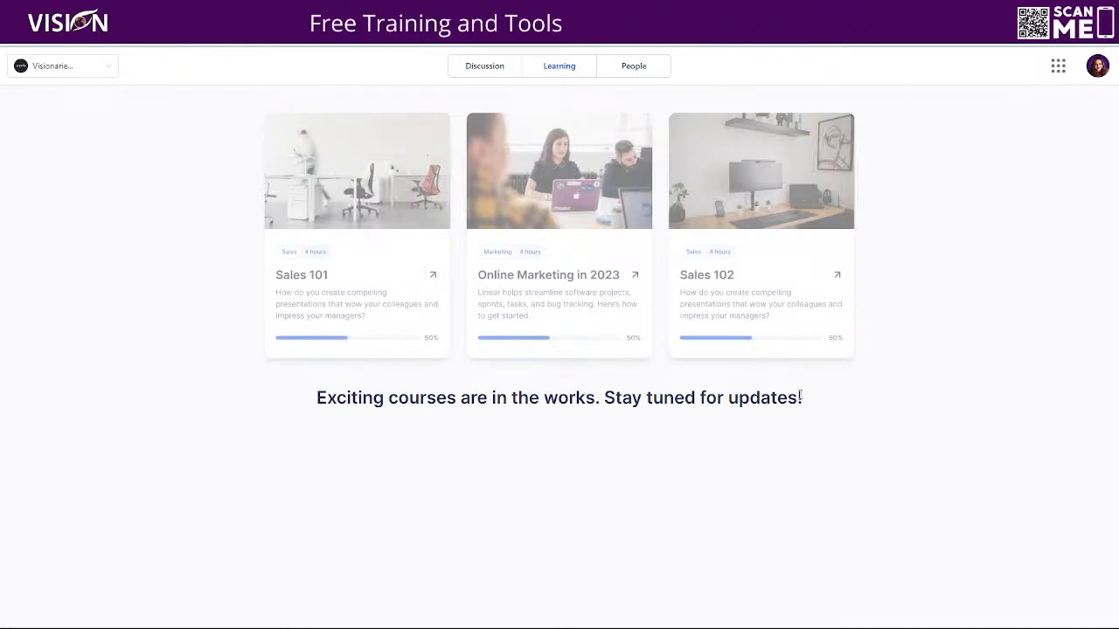
{"action": "left_click", "coordinate": [648, 72]}
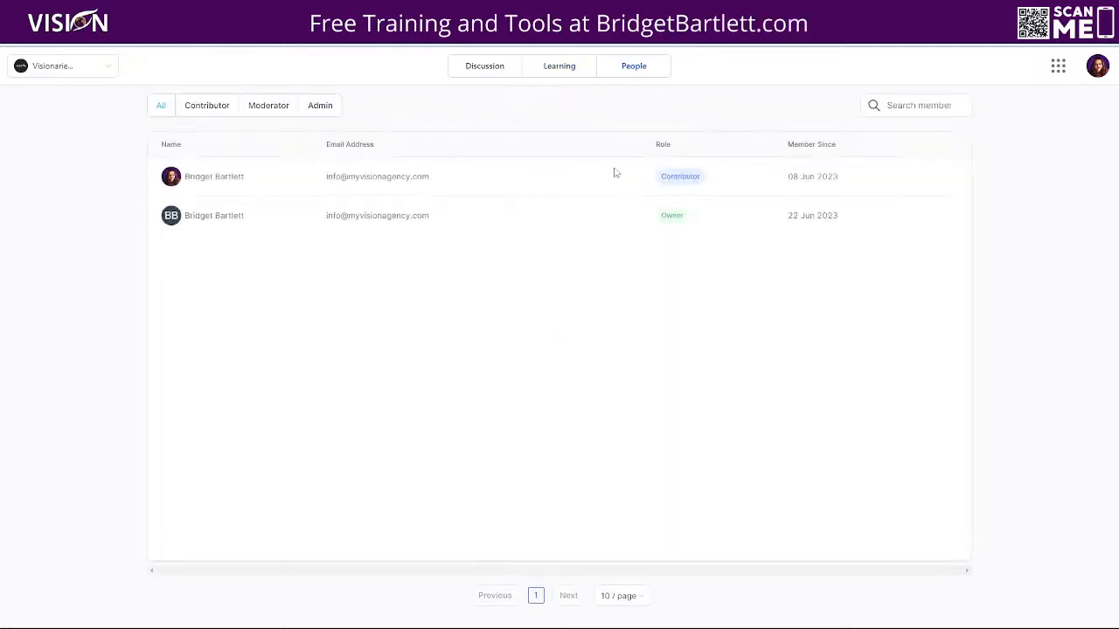
{"action": "left_click", "coordinate": [483, 68]}
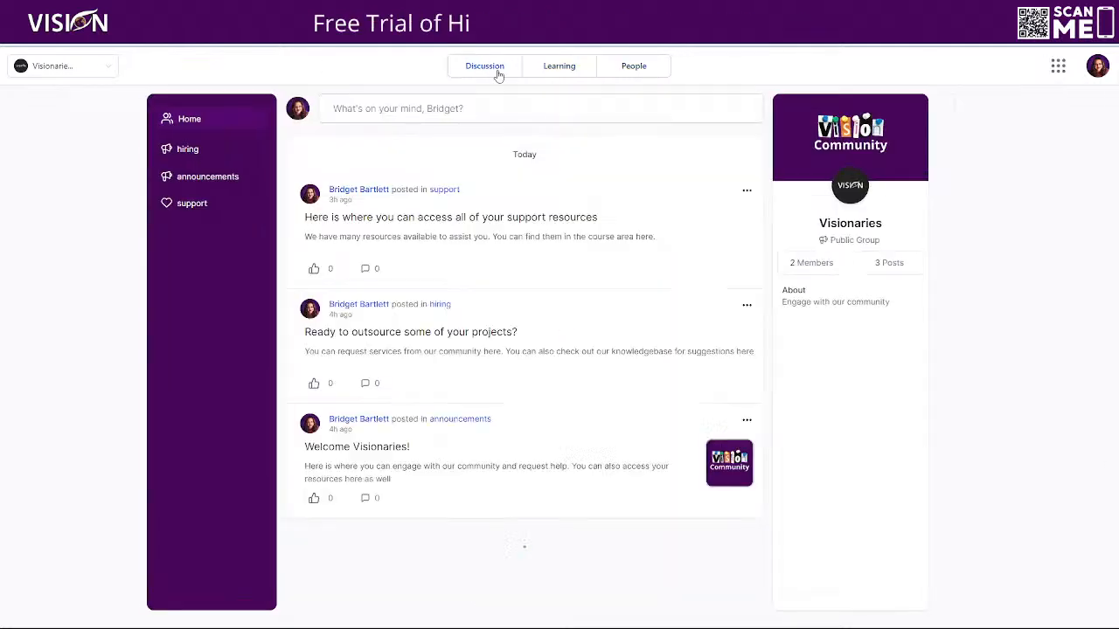
{"action": "left_click", "coordinate": [645, 68]}
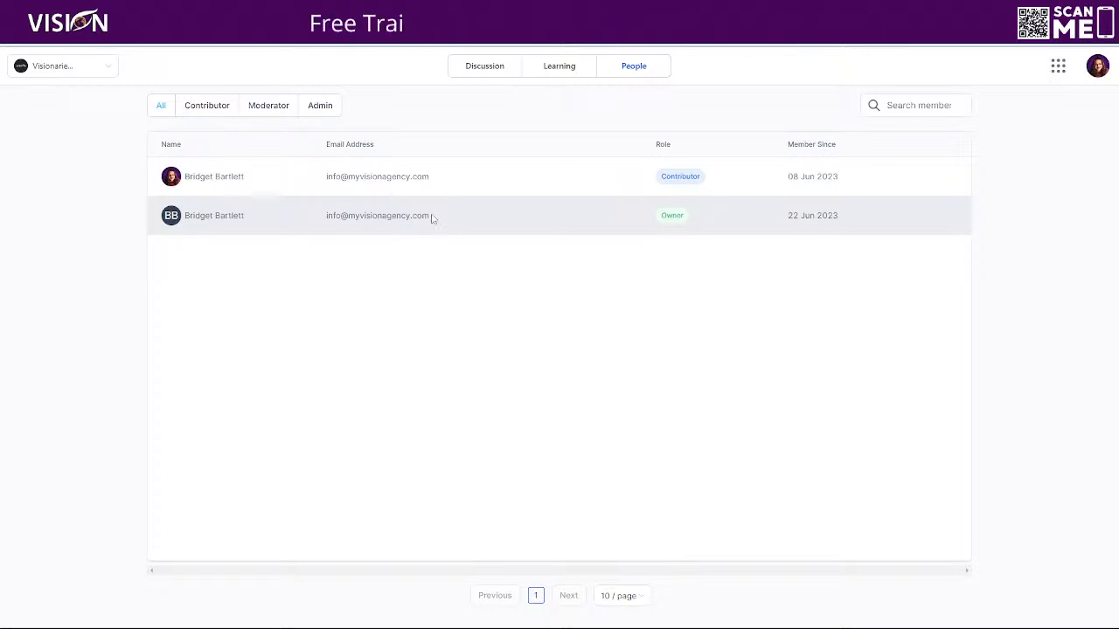
{"action": "left_click_drag", "start_coordinate": [435, 219], "coordinate": [322, 226]}
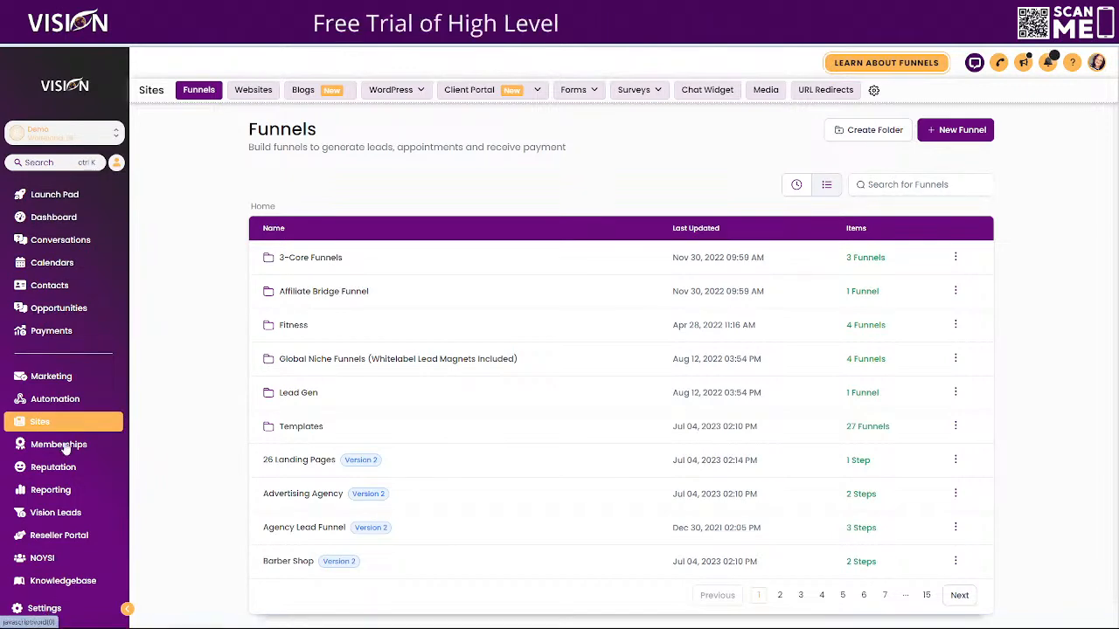
- Review the Labs beta features in the account settings down to Communities, and view the feedback form for Communities
{"action": "left_click", "coordinate": [45, 609]}
{"action": "scroll", "coordinate": [70, 505], "scroll_direction": "down", "scroll_amount": 2}
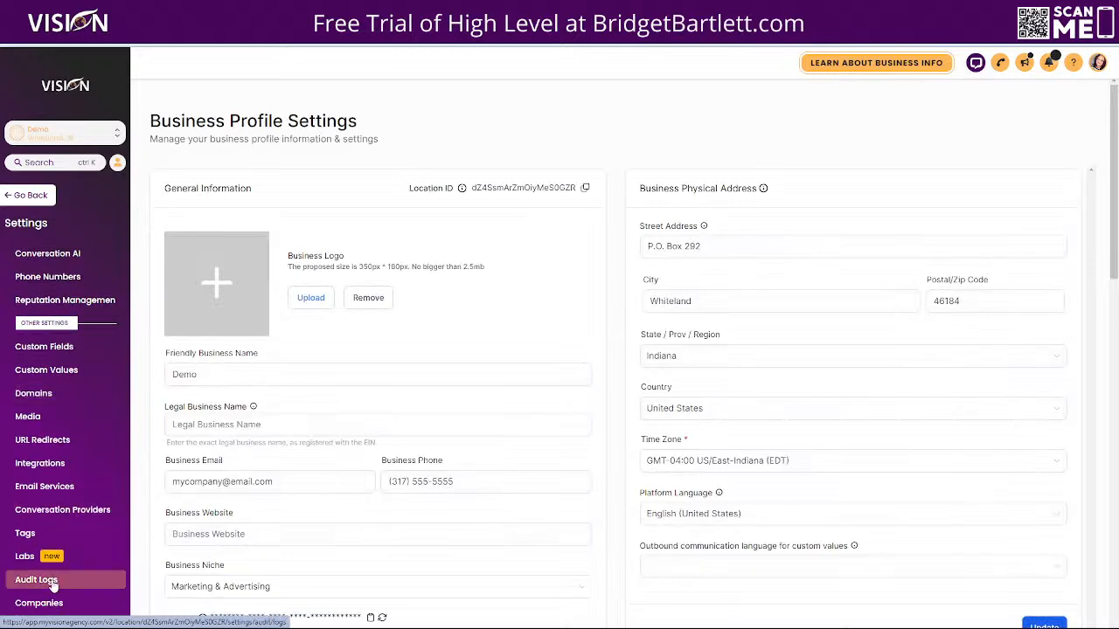
{"action": "left_click", "coordinate": [35, 557]}
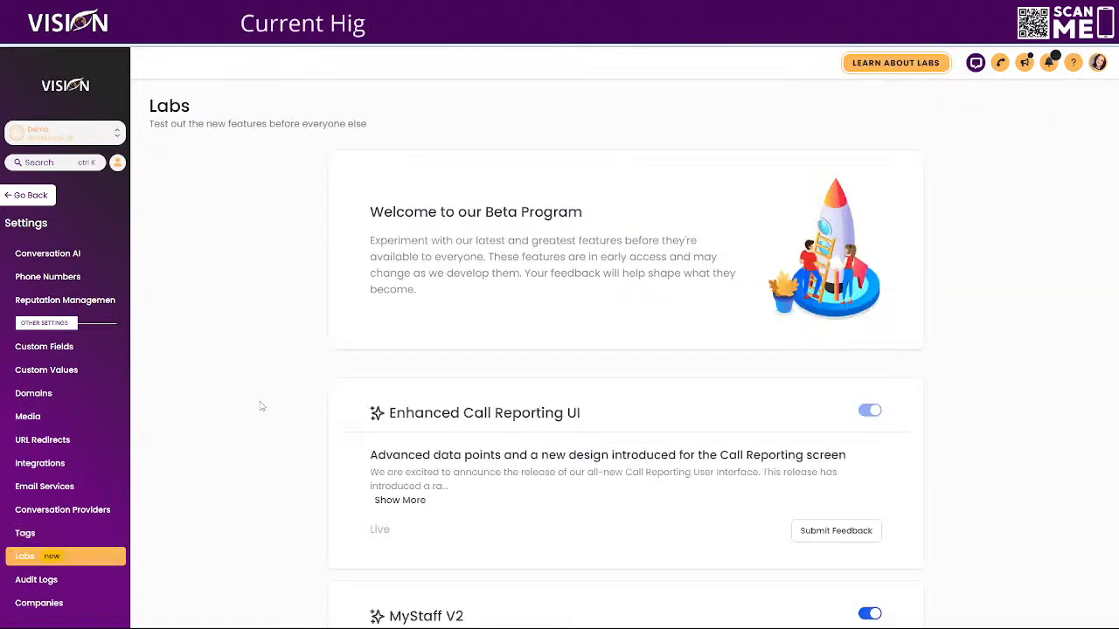
{"action": "scroll", "coordinate": [577, 326], "scroll_direction": "down", "scroll_amount": 2}
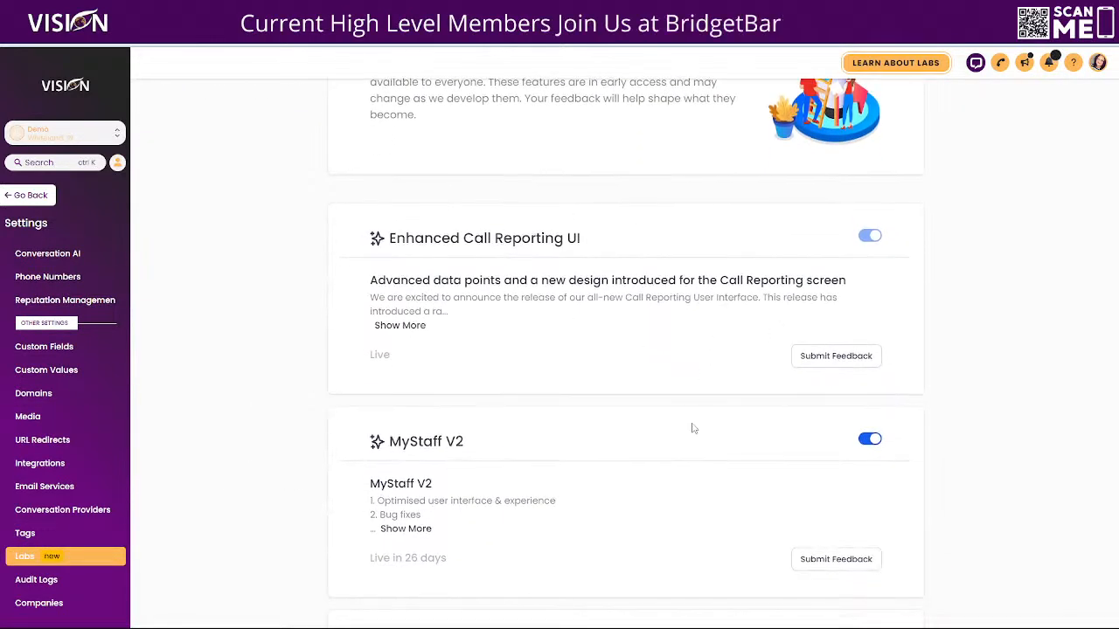
{"action": "scroll", "coordinate": [672, 419], "scroll_direction": "down", "scroll_amount": 5}
{"action": "scroll", "coordinate": [667, 419], "scroll_direction": "down", "scroll_amount": 5}
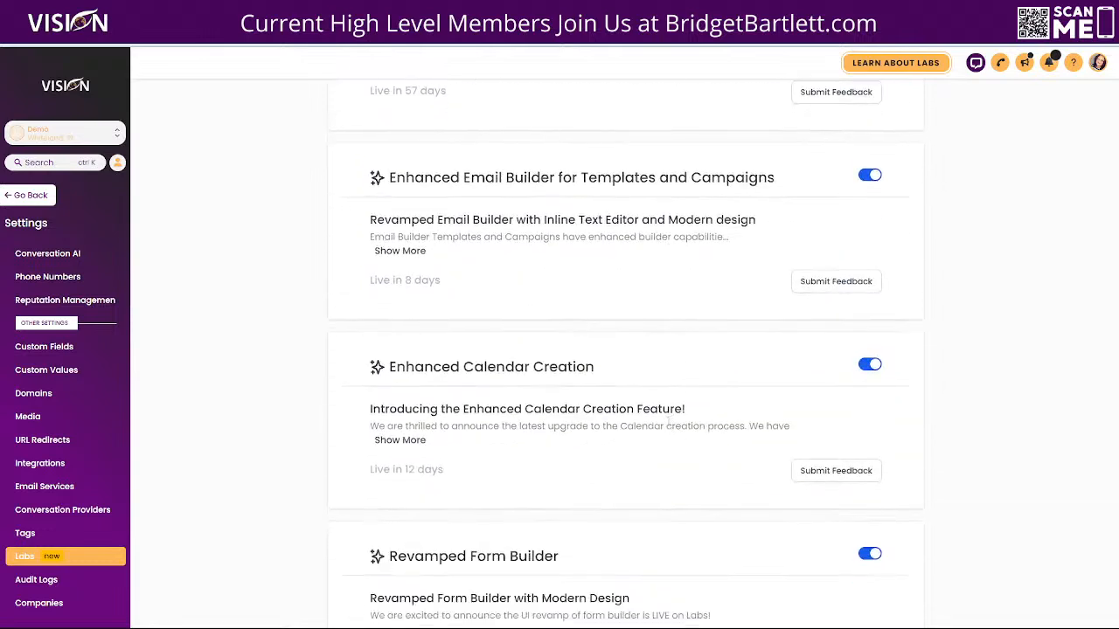
{"action": "scroll", "coordinate": [670, 427], "scroll_direction": "down", "scroll_amount": 3}
{"action": "scroll", "coordinate": [669, 426], "scroll_direction": "down", "scroll_amount": 6}
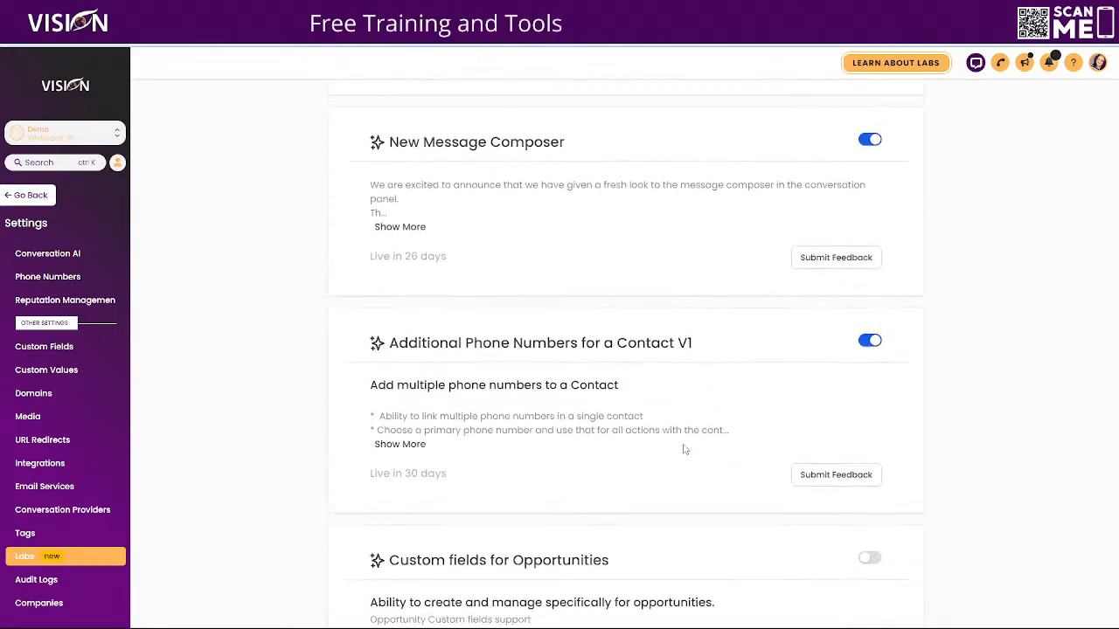
{"action": "scroll", "coordinate": [637, 433], "scroll_direction": "down", "scroll_amount": 1}
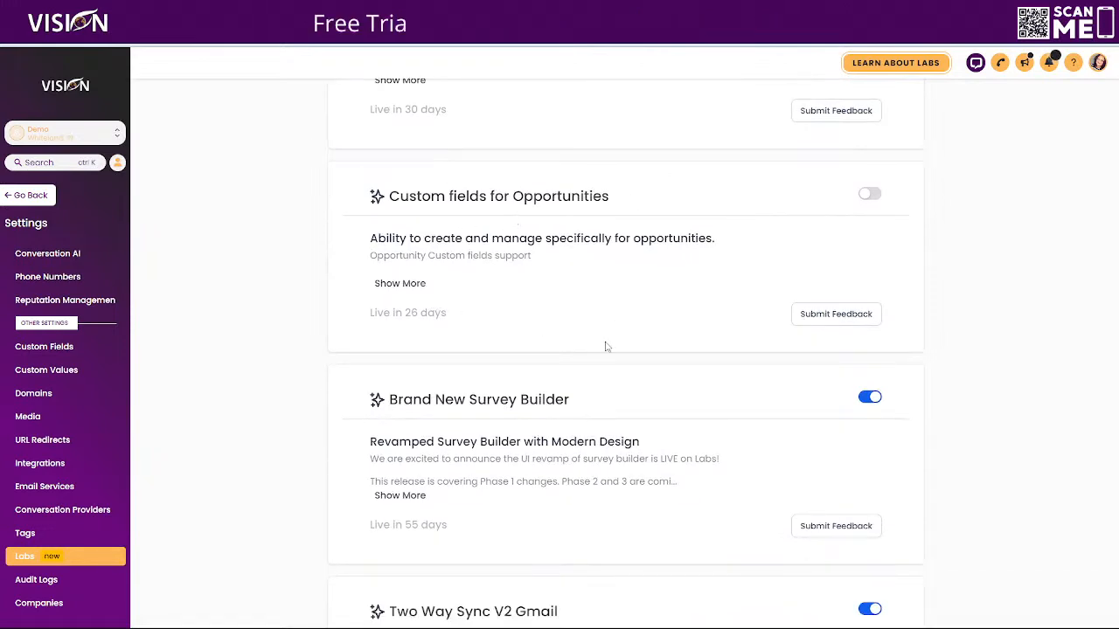
{"action": "scroll", "coordinate": [599, 345], "scroll_direction": "down", "scroll_amount": 6}
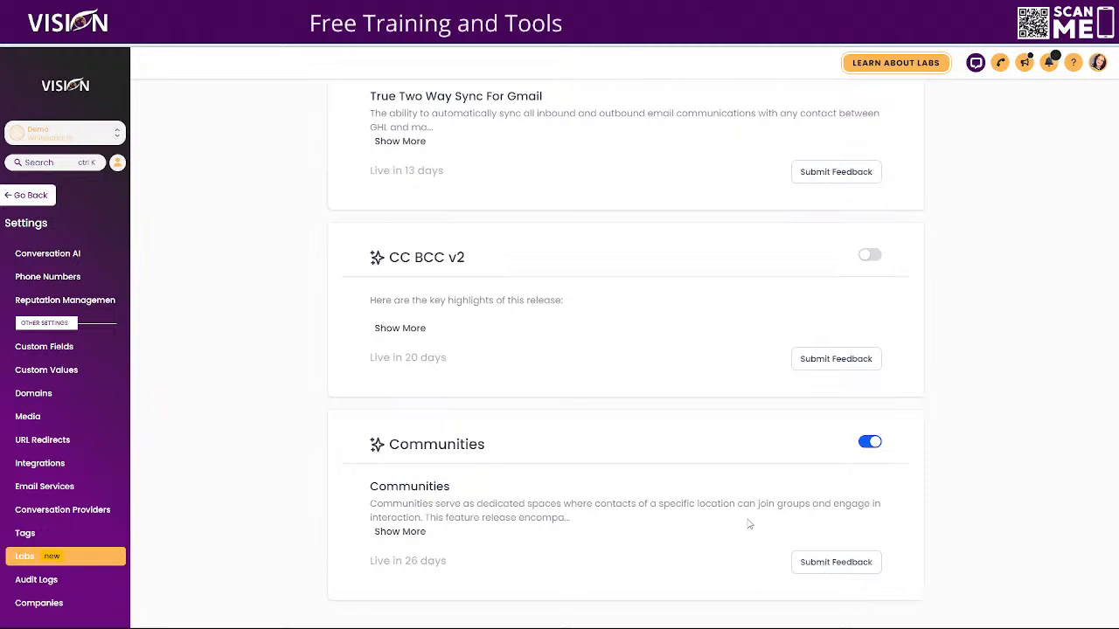
{"action": "left_click", "coordinate": [838, 568]}
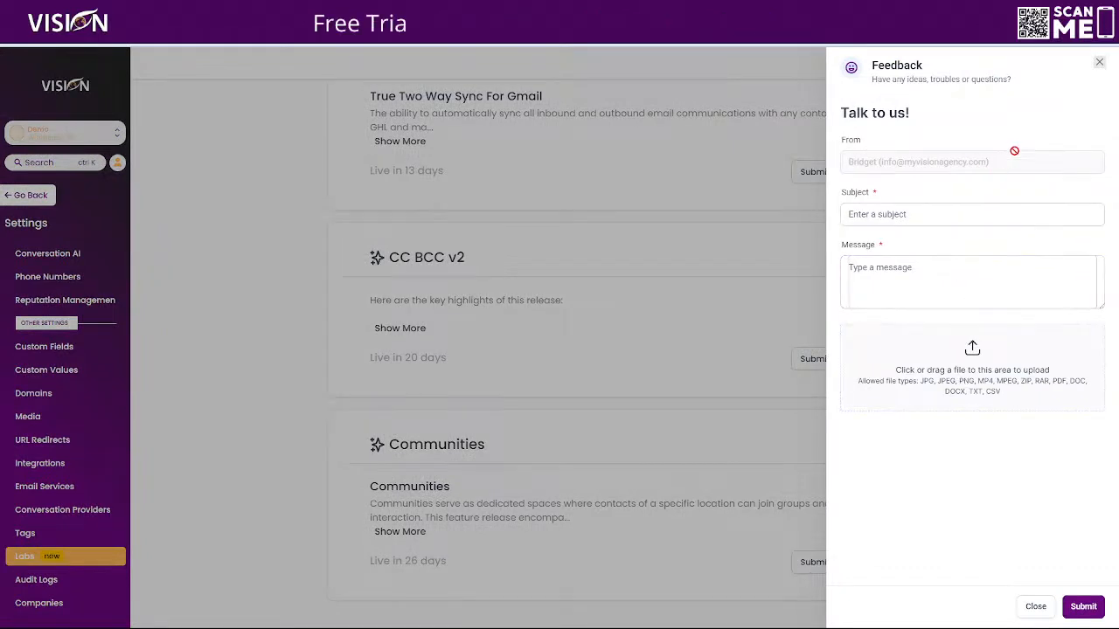
{"action": "left_click", "coordinate": [1099, 65]}
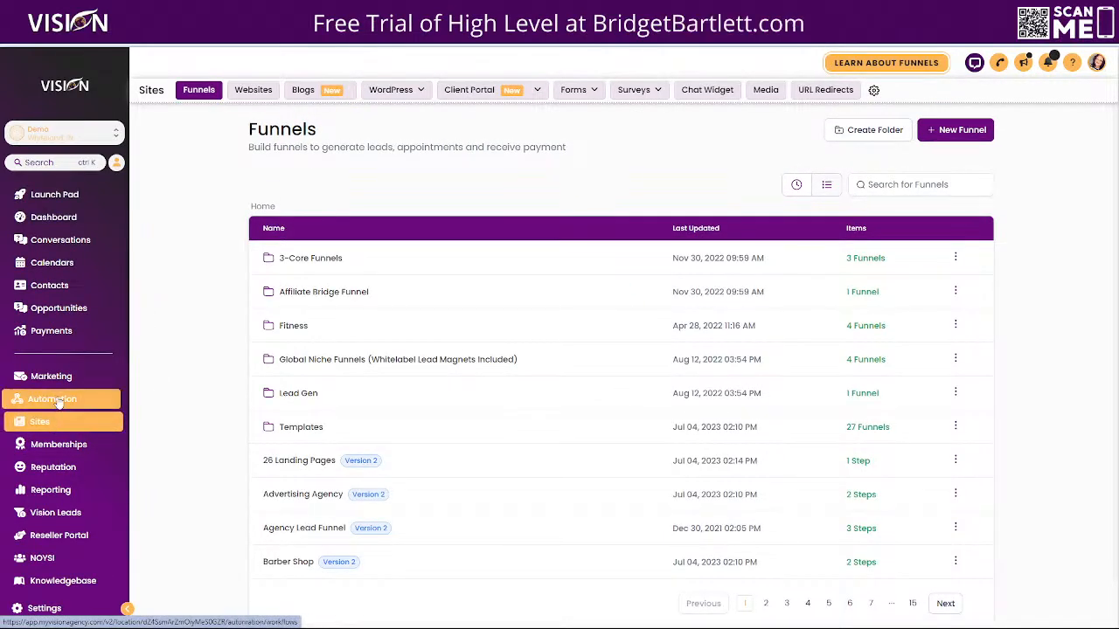
- Go from the communities settings to the client portal's domain setup and examine the custom domain options
{"action": "left_click", "coordinate": [131, 445]}
{"action": "mouse_move", "coordinate": [373, 90]}
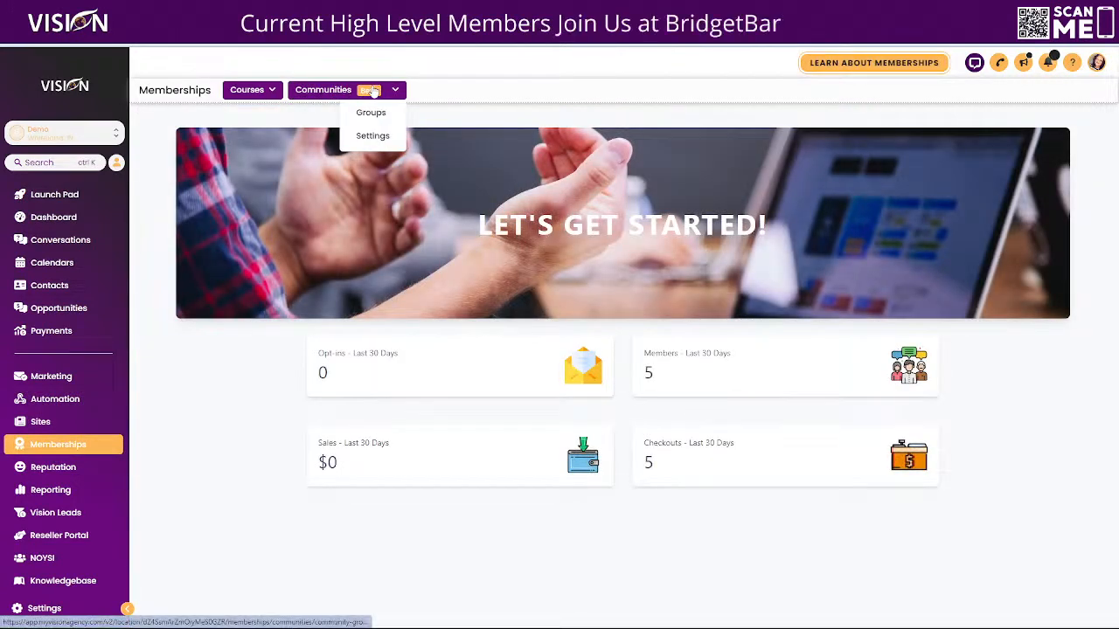
{"action": "left_click", "coordinate": [420, 155]}
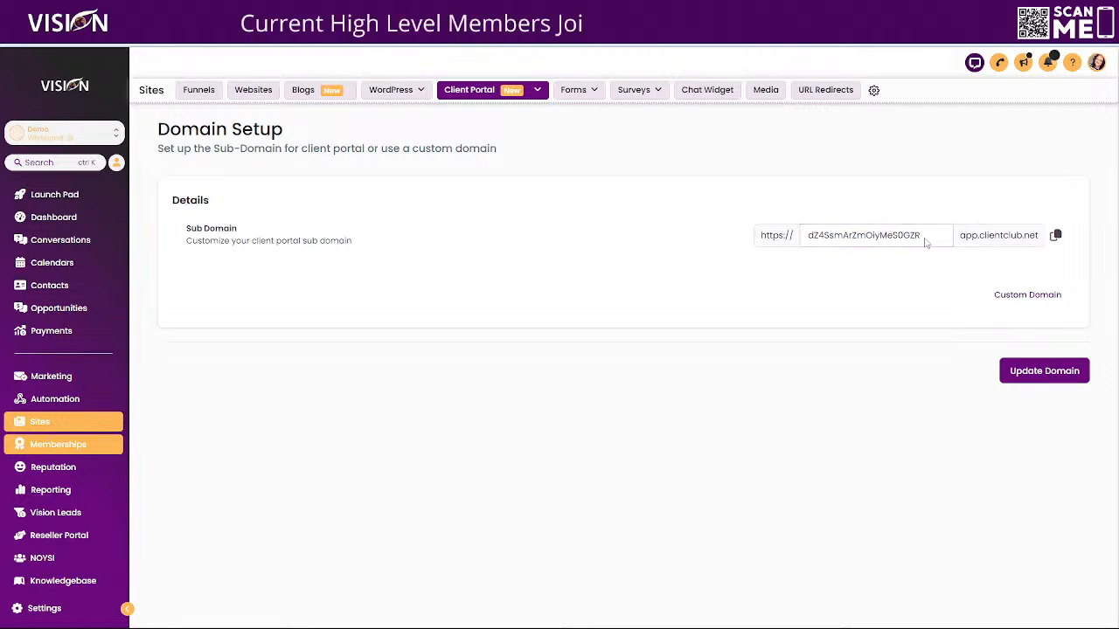
{"action": "left_click", "coordinate": [1021, 297]}
{"action": "scroll", "coordinate": [1047, 175], "scroll_direction": "down", "scroll_amount": 2}
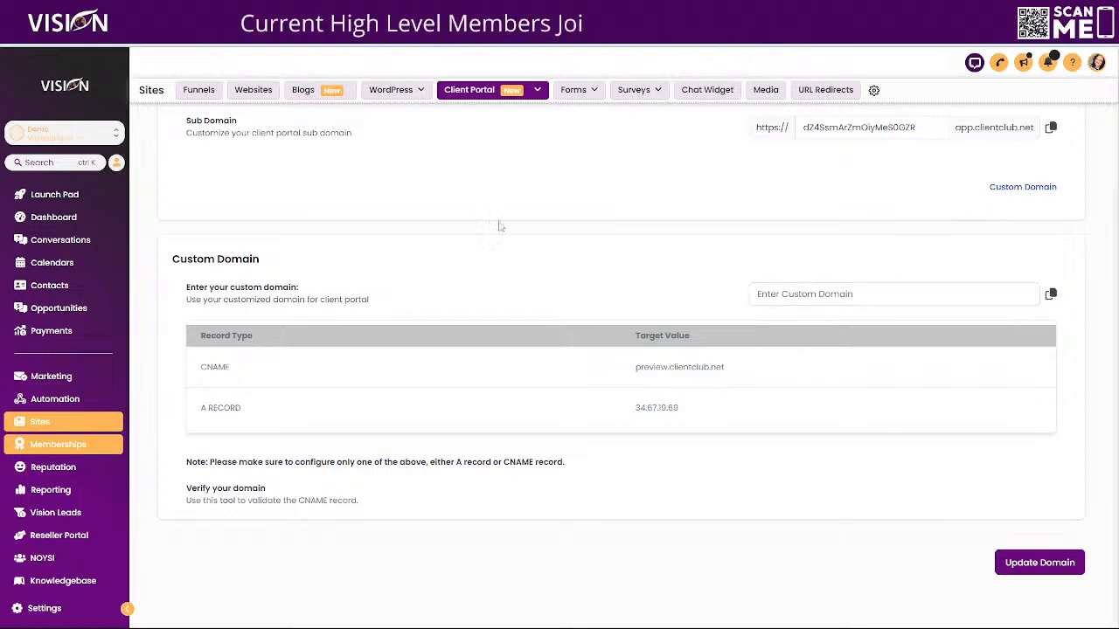
- Examine the client portal's branding options, from portal name and brand colors to images, support email and copyright
{"action": "mouse_move", "coordinate": [487, 92]}
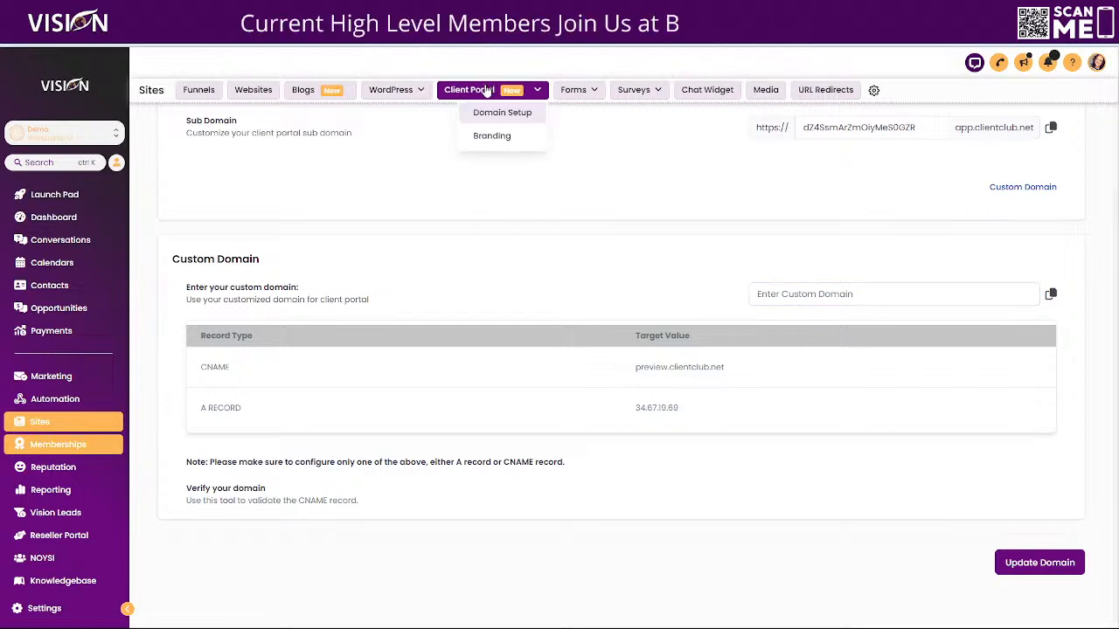
{"action": "left_click", "coordinate": [494, 138]}
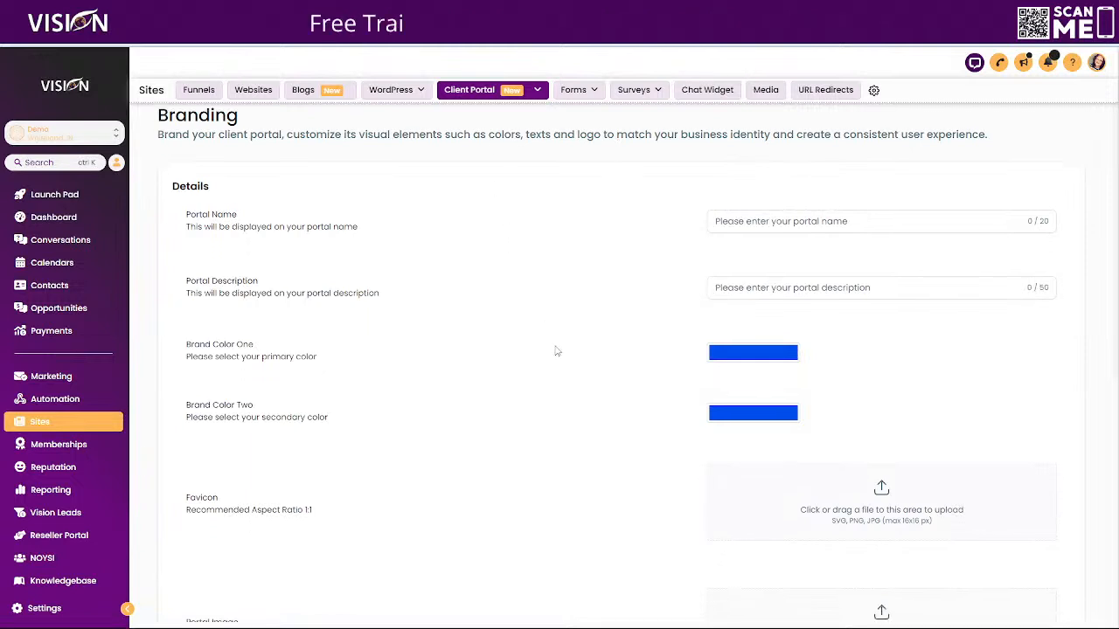
{"action": "scroll", "coordinate": [481, 372], "scroll_direction": "up", "scroll_amount": 1}
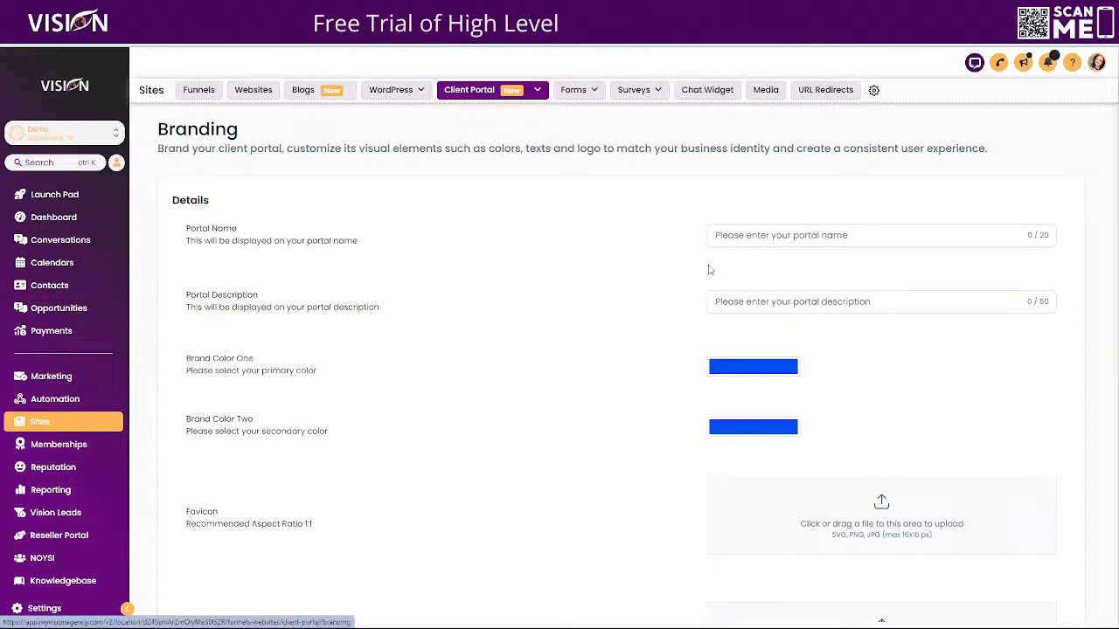
{"action": "scroll", "coordinate": [759, 242], "scroll_direction": "down", "scroll_amount": 1}
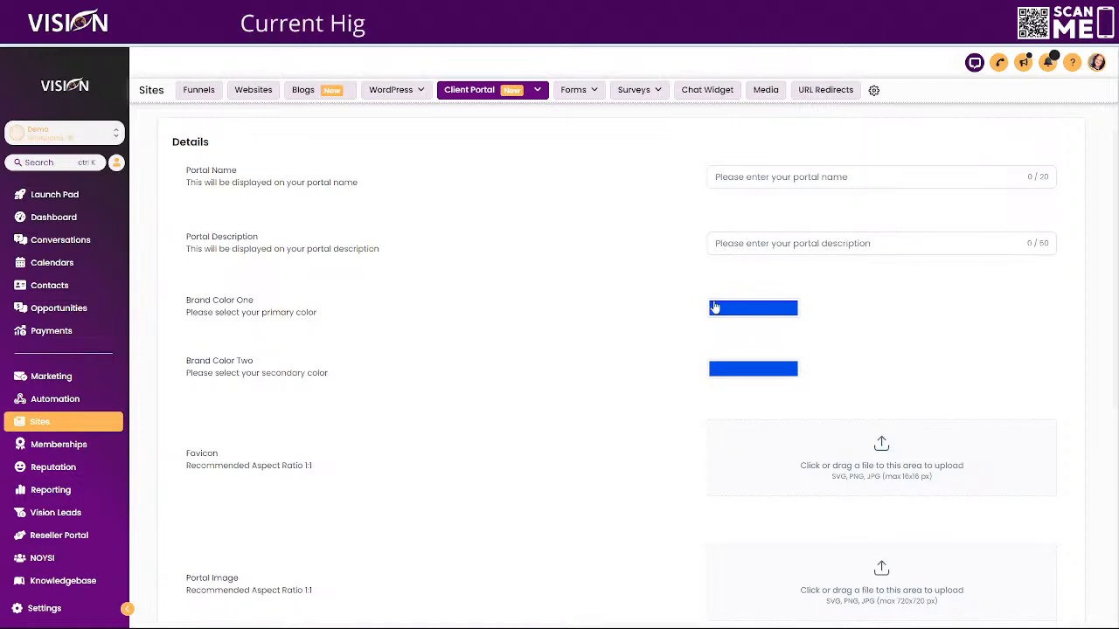
{"action": "scroll", "coordinate": [874, 282], "scroll_direction": "down", "scroll_amount": 4}
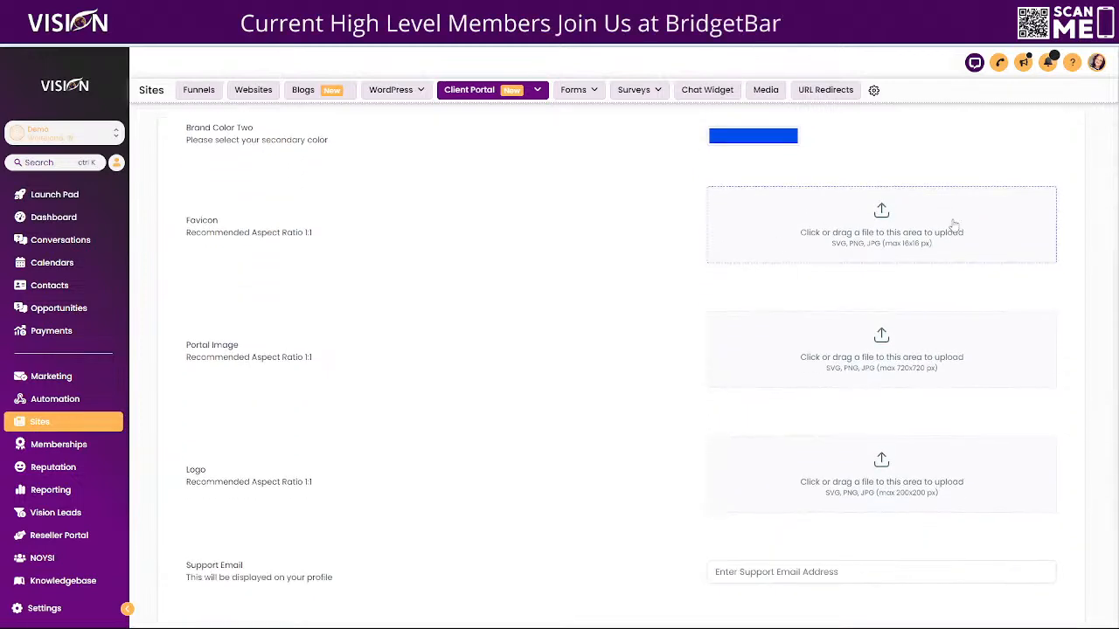
{"action": "scroll", "coordinate": [840, 376], "scroll_direction": "down", "scroll_amount": 3}
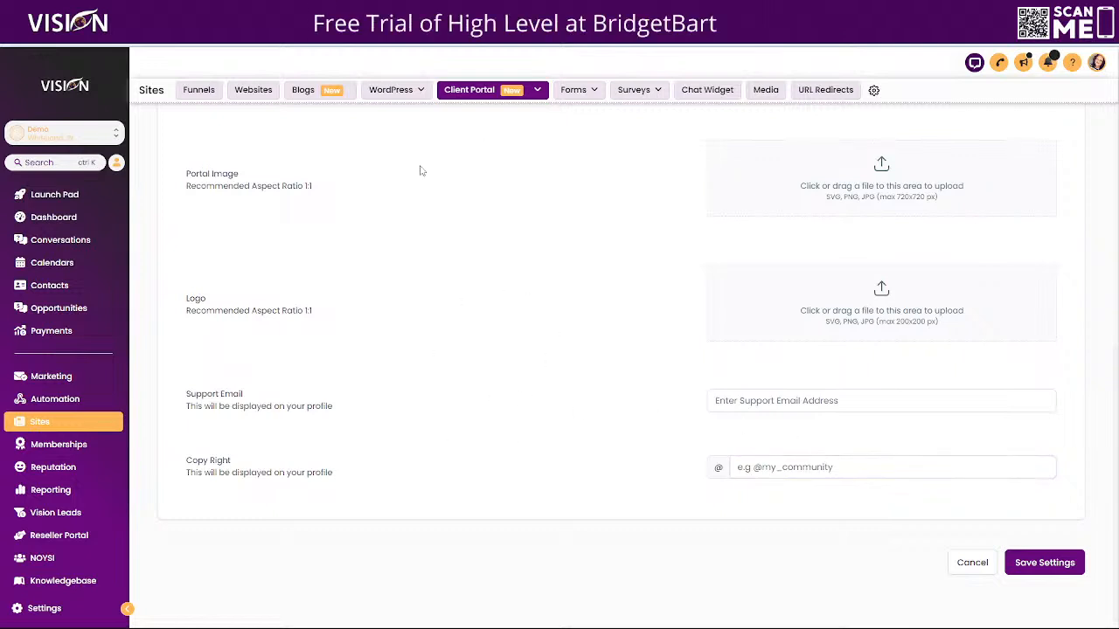
{"action": "scroll", "coordinate": [544, 250], "scroll_direction": "up", "scroll_amount": 2}
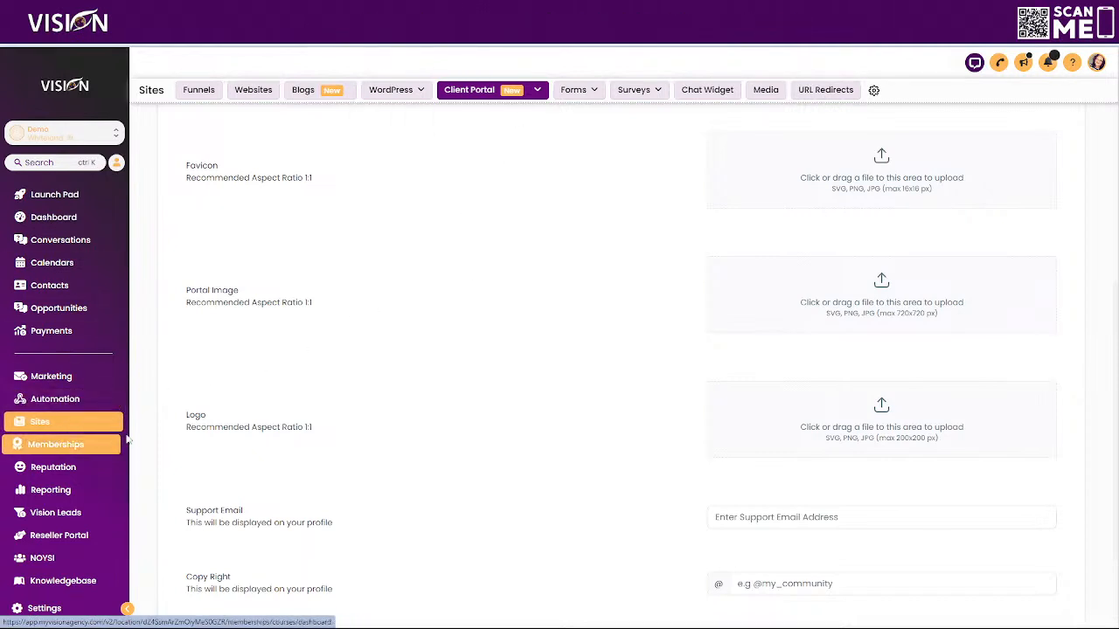
- Open the Demo account's community groups and start creating a group
{"action": "left_click", "coordinate": [59, 443]}
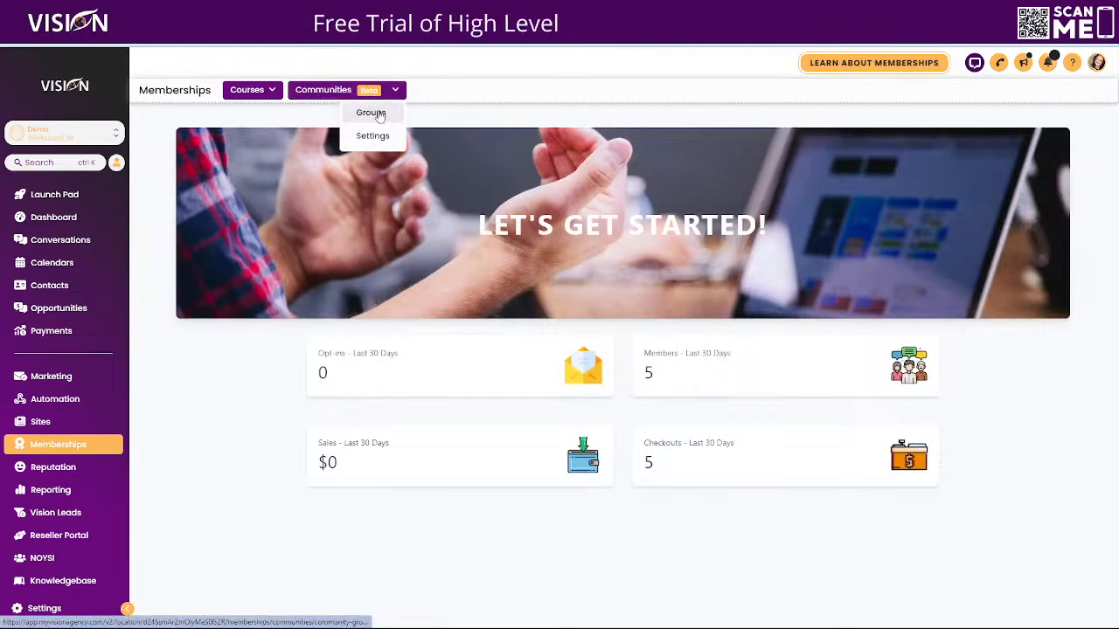
{"action": "left_click", "coordinate": [406, 115]}
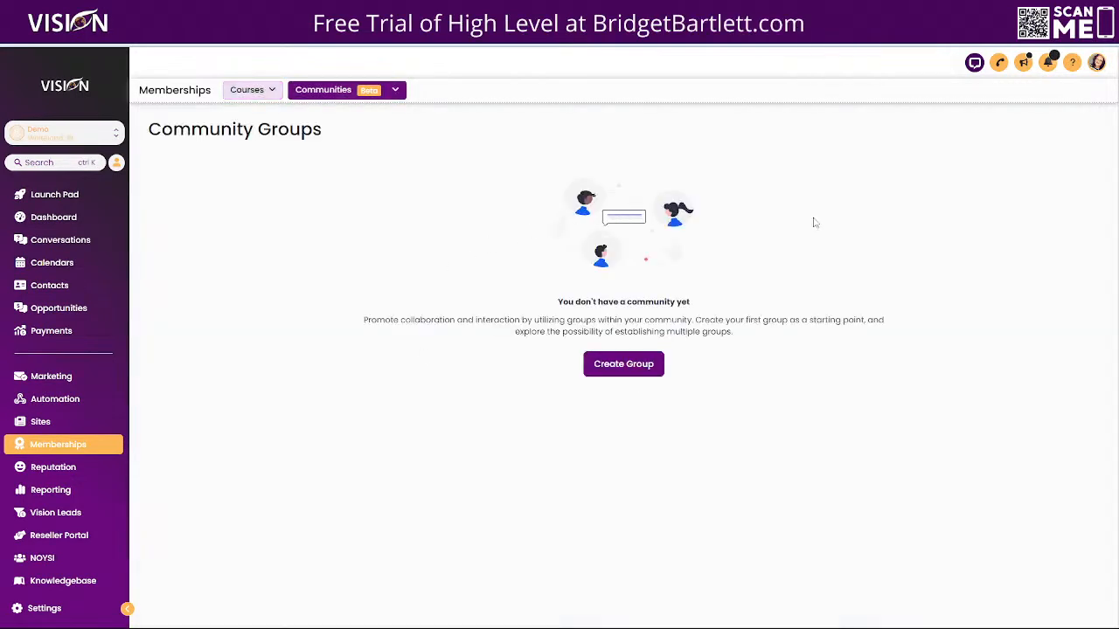
{"action": "left_click", "coordinate": [627, 369]}
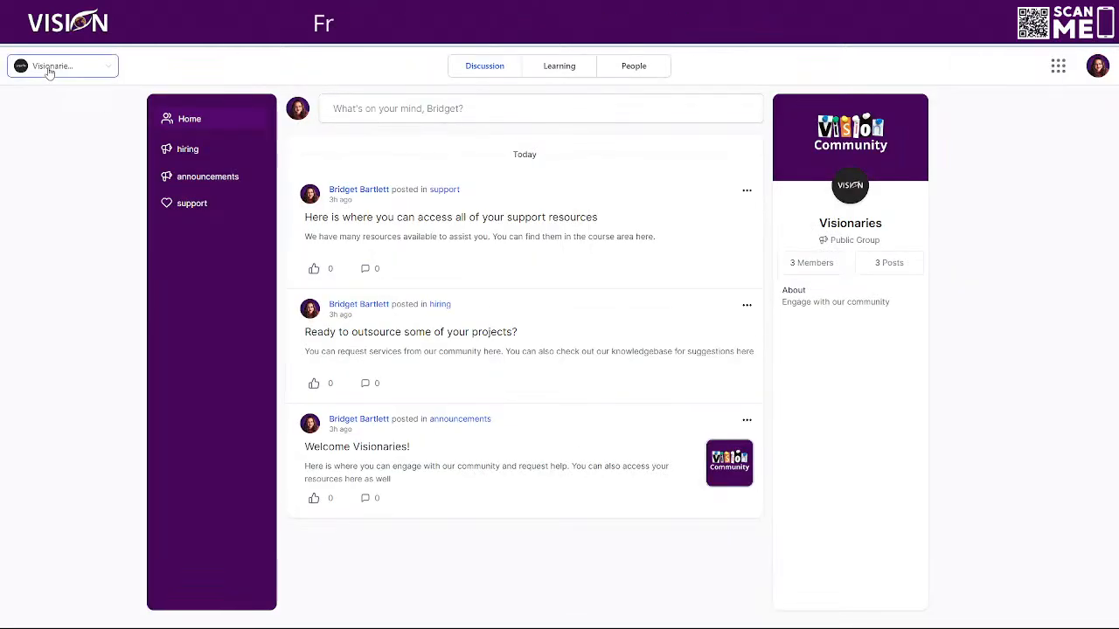
- Switch to the other Visionaries group to view it, and return to the Vision-branded one
{"action": "left_click", "coordinate": [50, 73]}
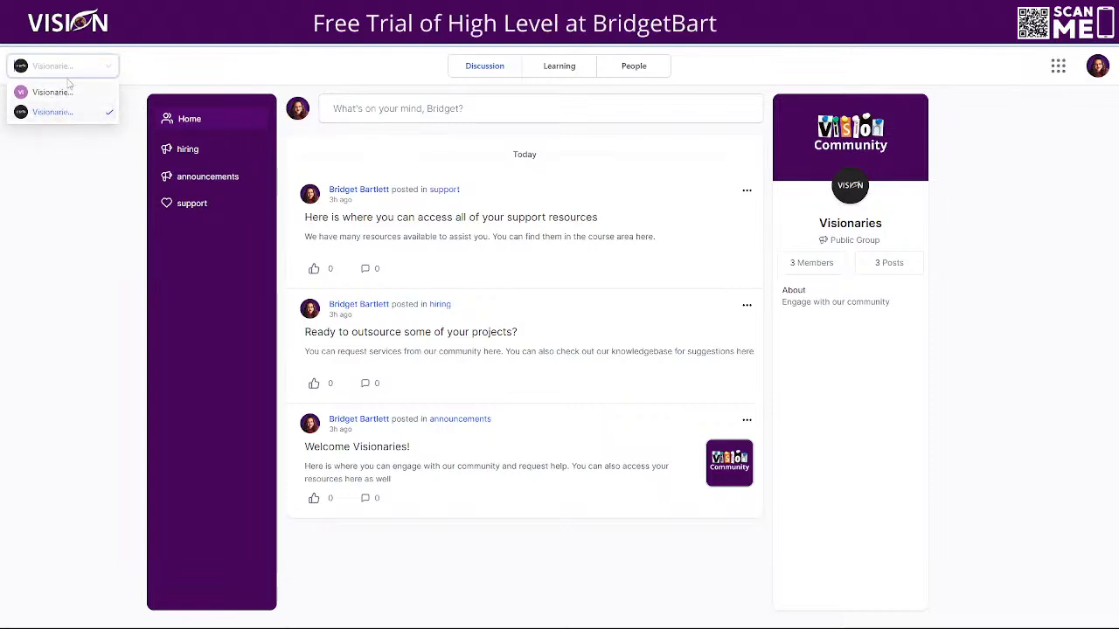
{"action": "left_click", "coordinate": [61, 93]}
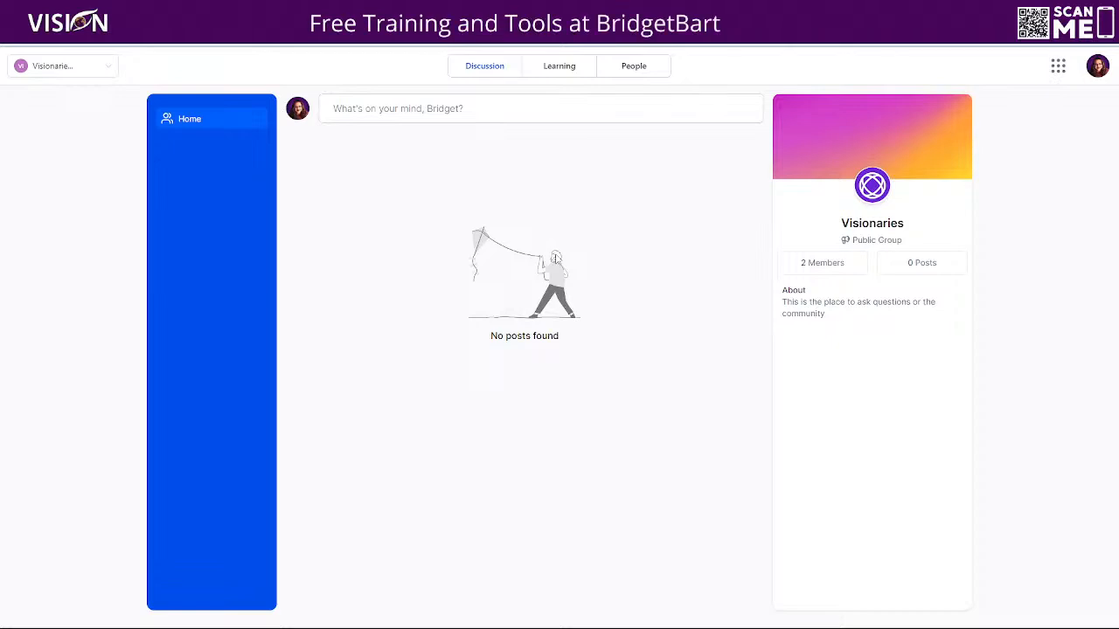
{"action": "left_click", "coordinate": [75, 68]}
{"action": "left_click", "coordinate": [58, 112]}
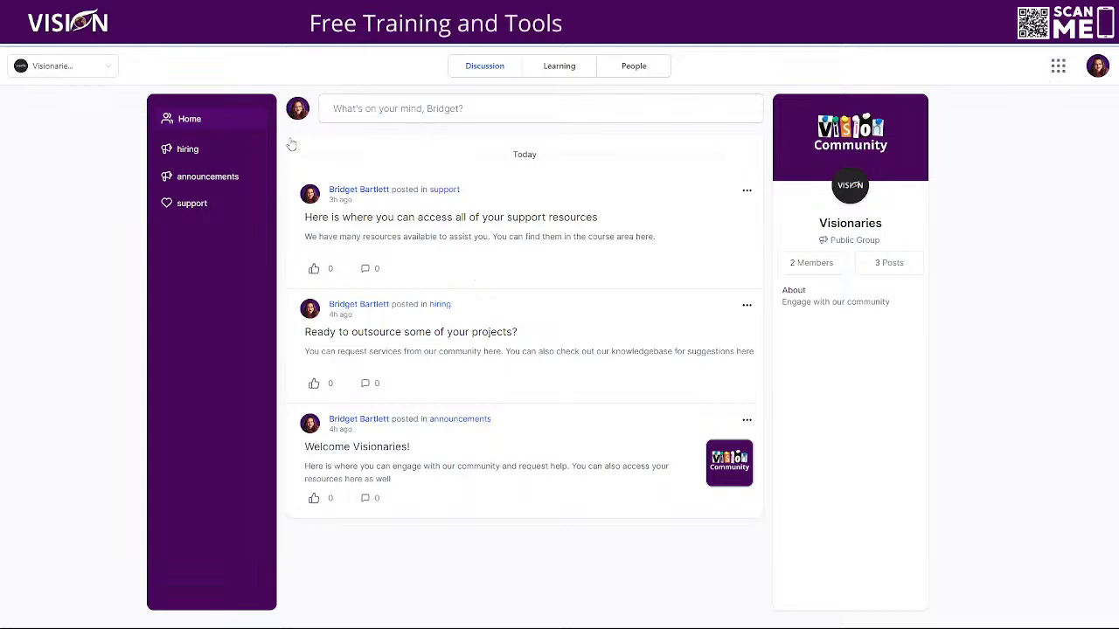
- Draft a new community post titled "Test" with the body "this is test content for training"
{"action": "left_click", "coordinate": [382, 109]}
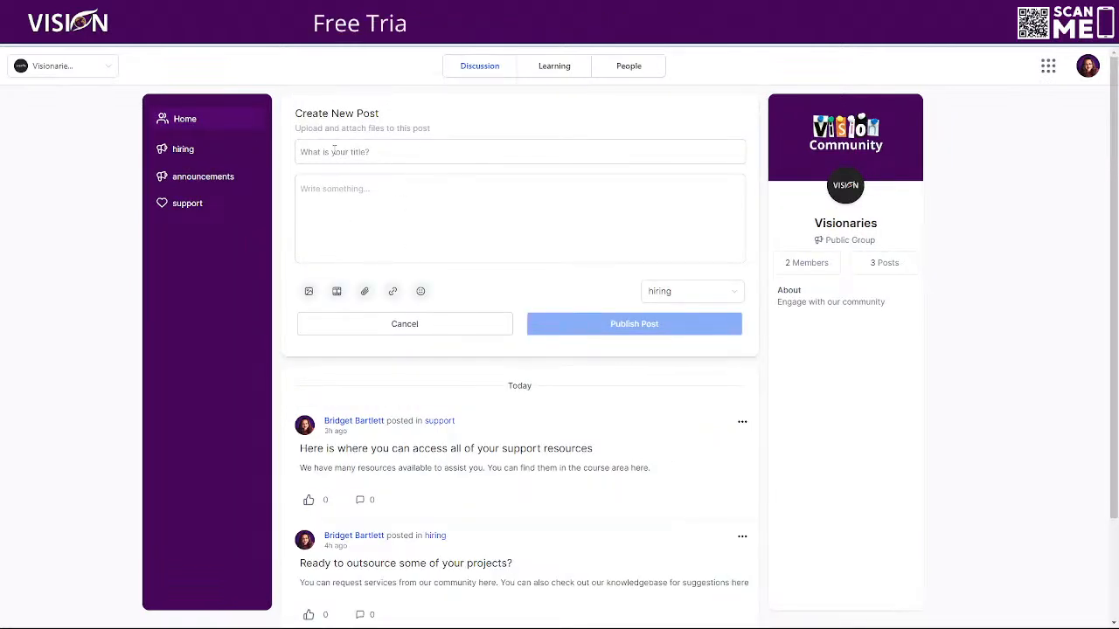
{"action": "left_click", "coordinate": [434, 460]}
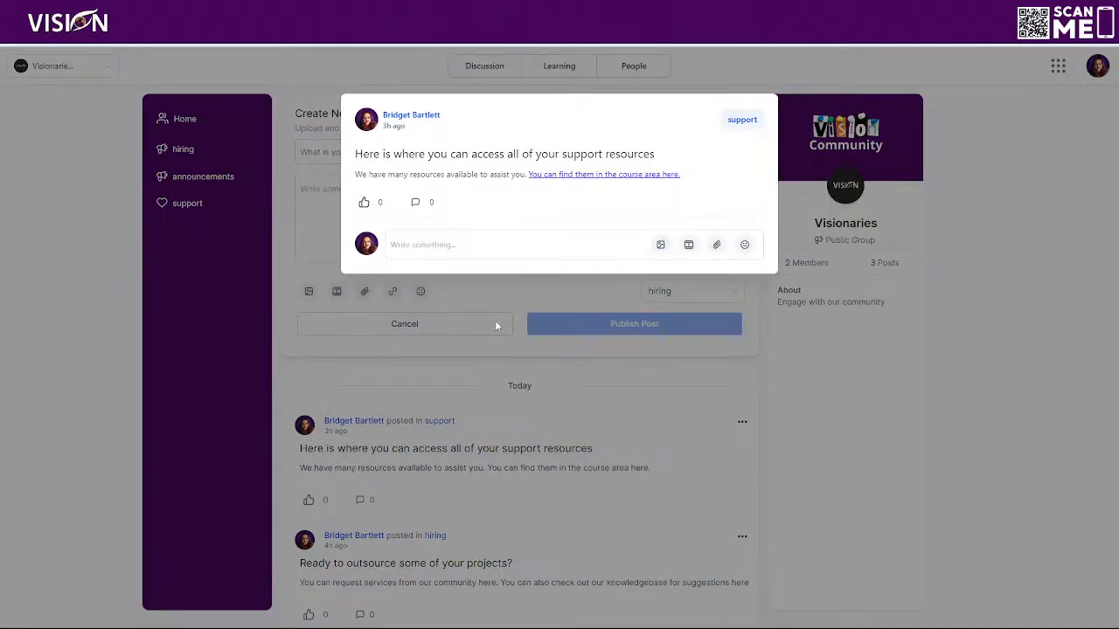
{"action": "left_click", "coordinate": [483, 360]}
{"action": "left_click", "coordinate": [353, 151]}
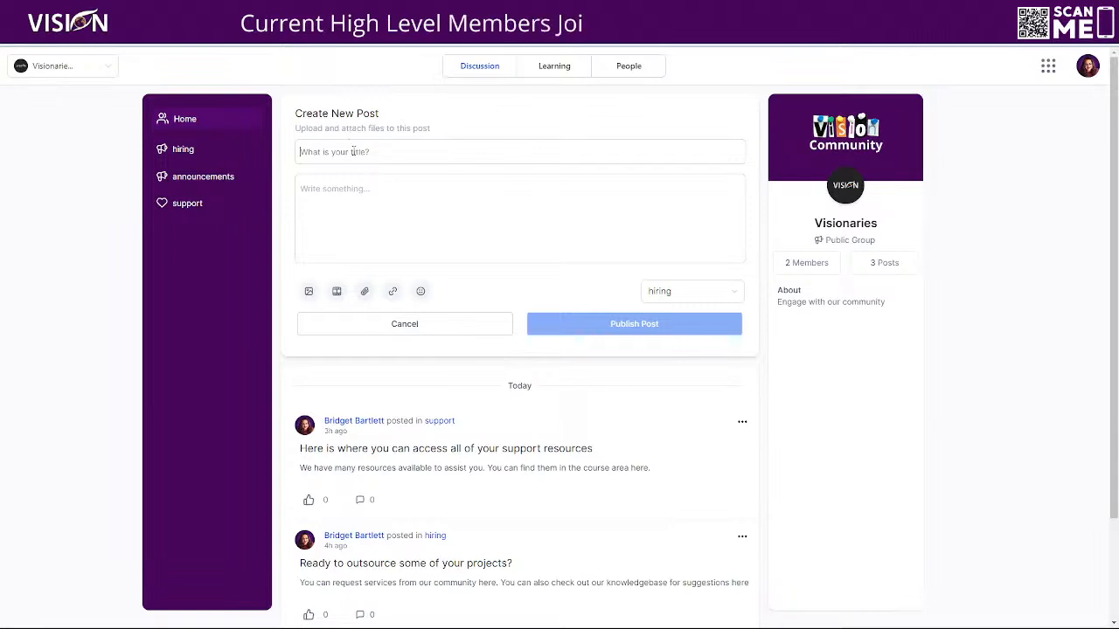
{"action": "type", "text": "Test"}
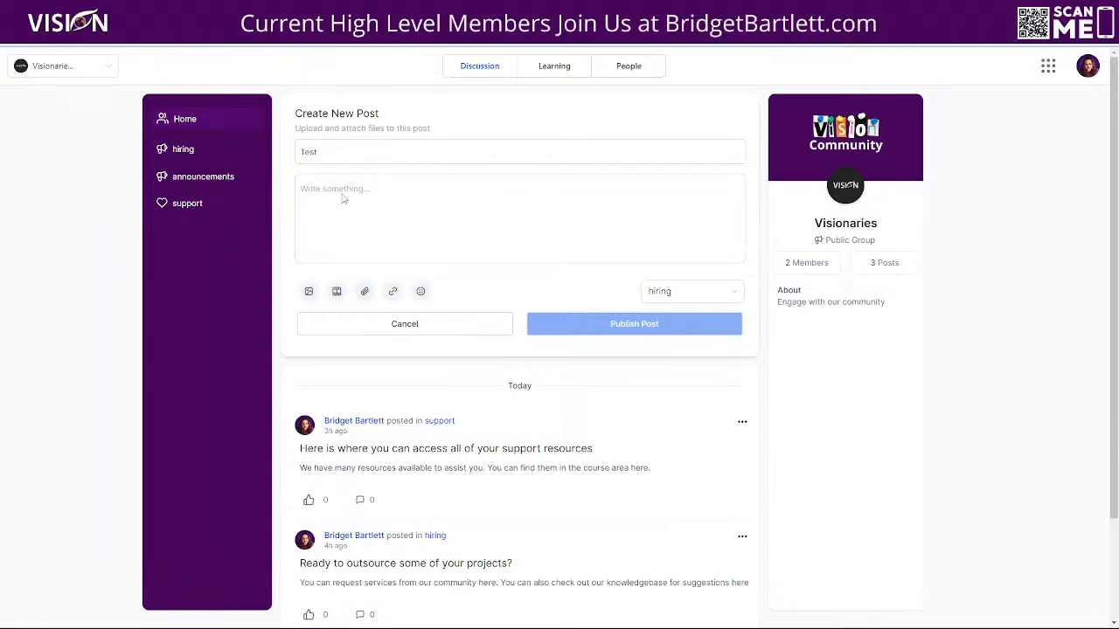
{"action": "left_click", "coordinate": [338, 188]}
{"action": "type", "text": "this is"}
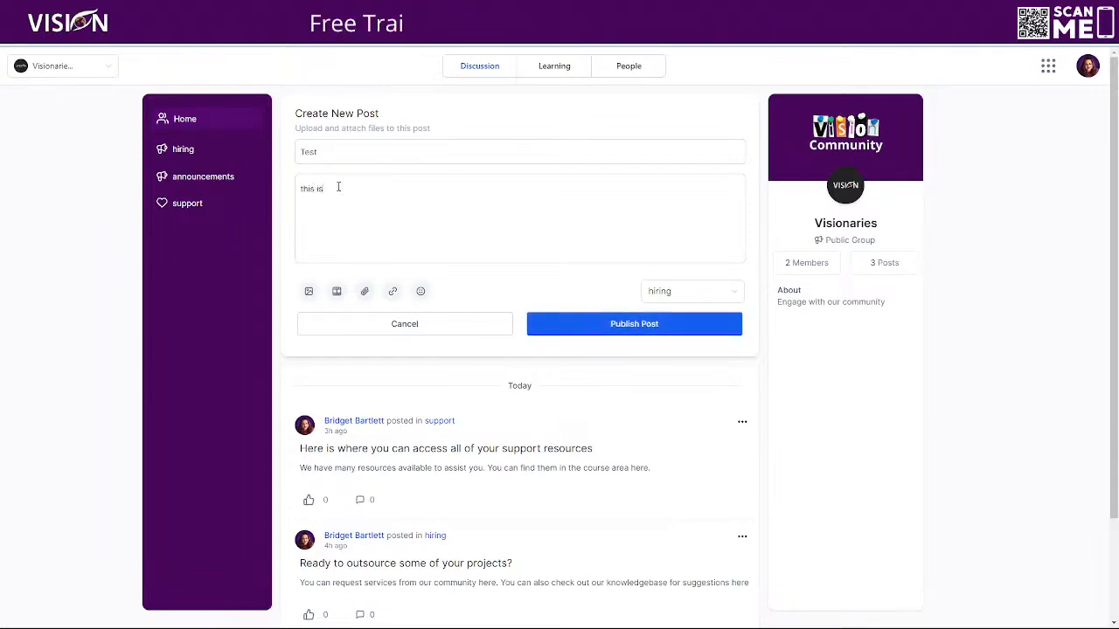
{"action": "type", "text": " test content"}
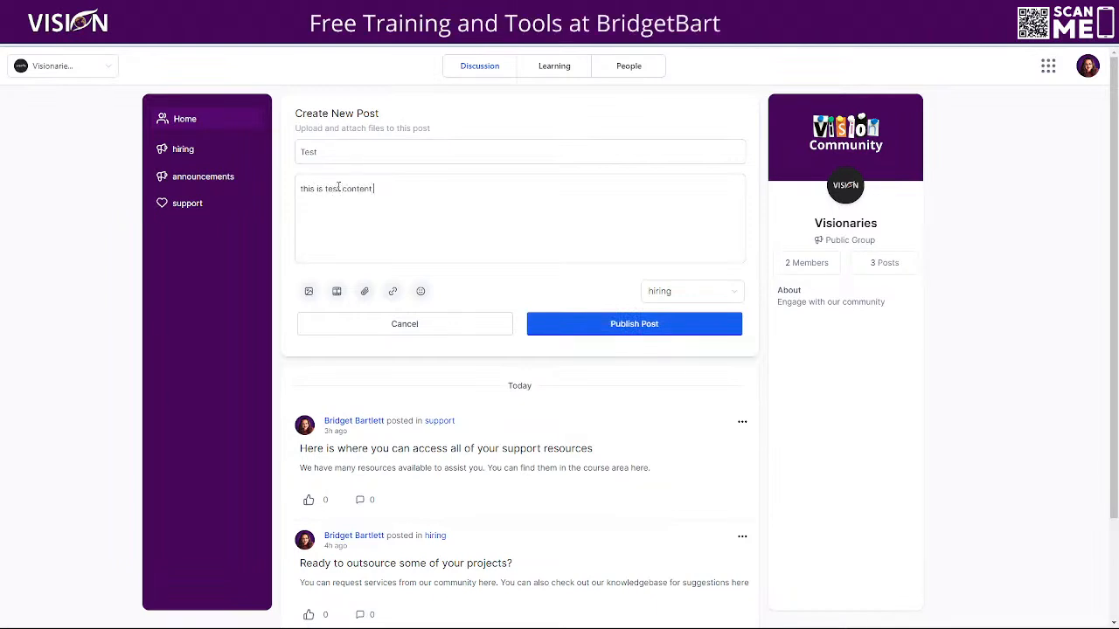
{"action": "type", "text": " for training"}
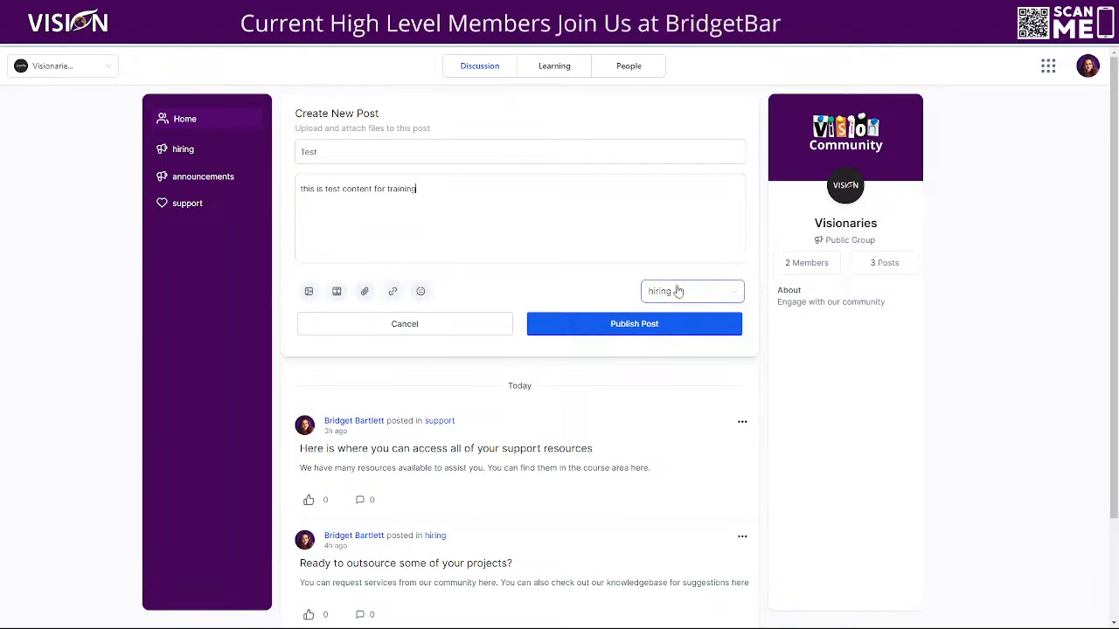
- Examine the name, description and icon options for adding a channel from the post's channel choices, and discard the draft post
{"action": "left_click", "coordinate": [713, 292]}
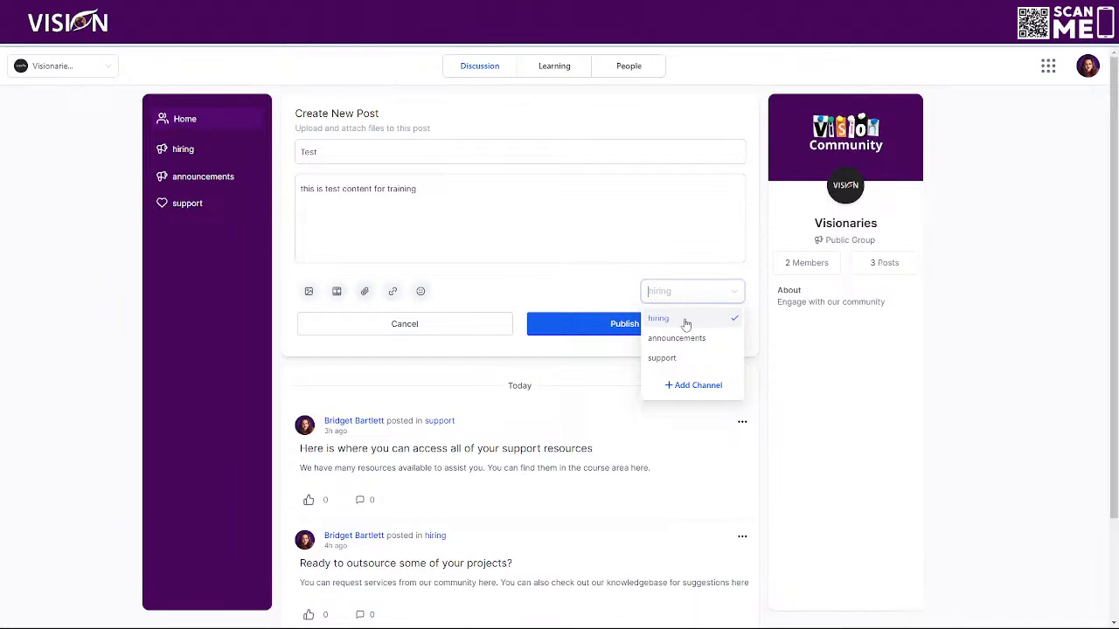
{"action": "left_click", "coordinate": [696, 386]}
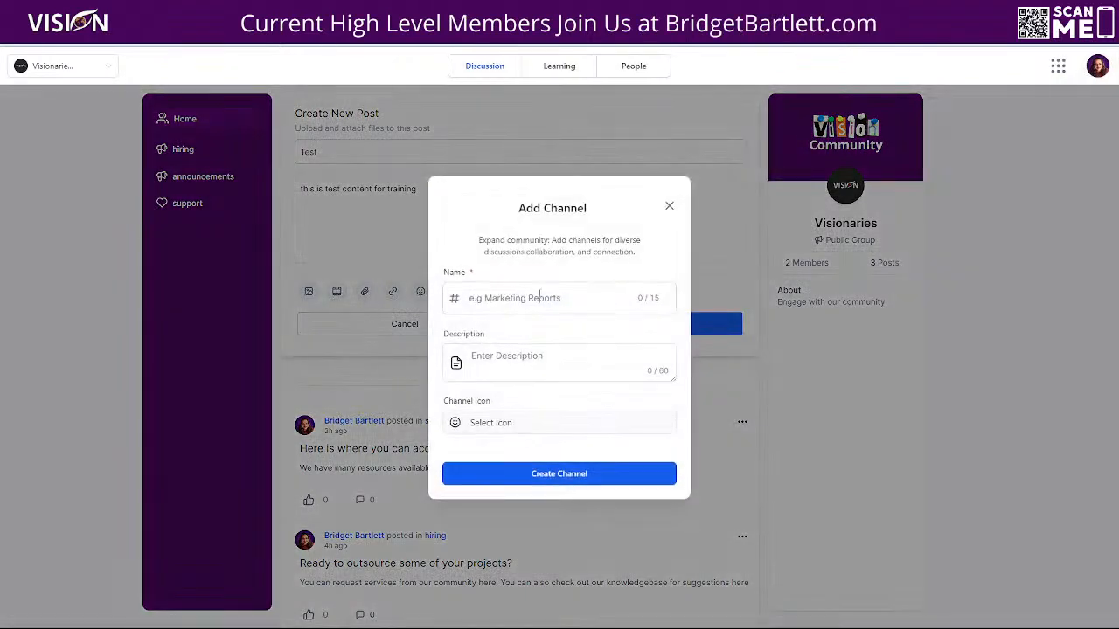
{"action": "left_click", "coordinate": [478, 298]}
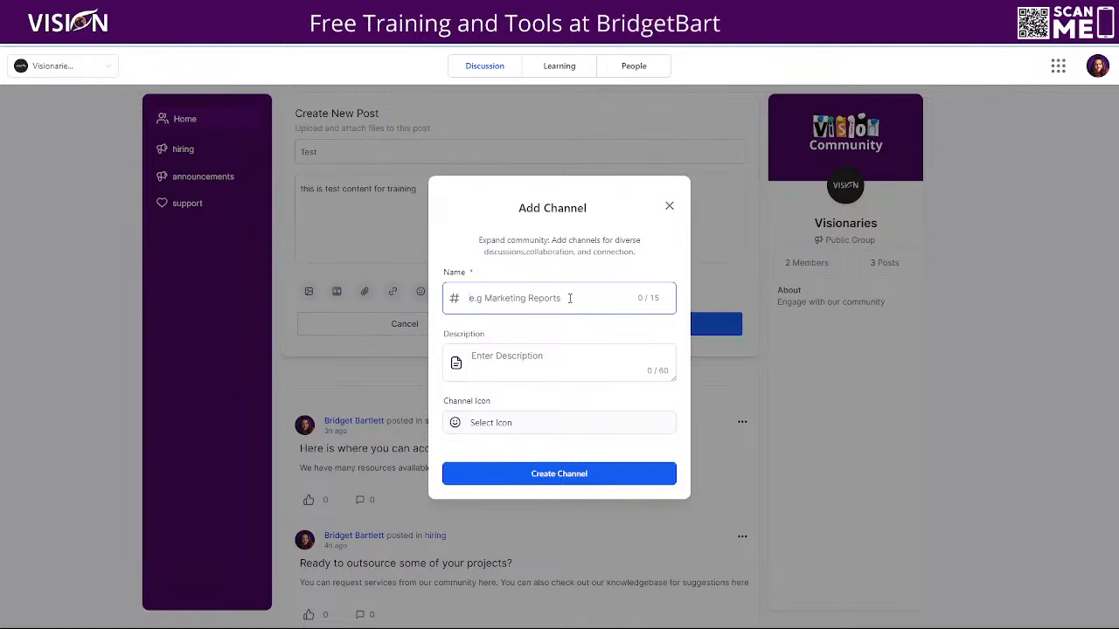
{"action": "left_click", "coordinate": [486, 354]}
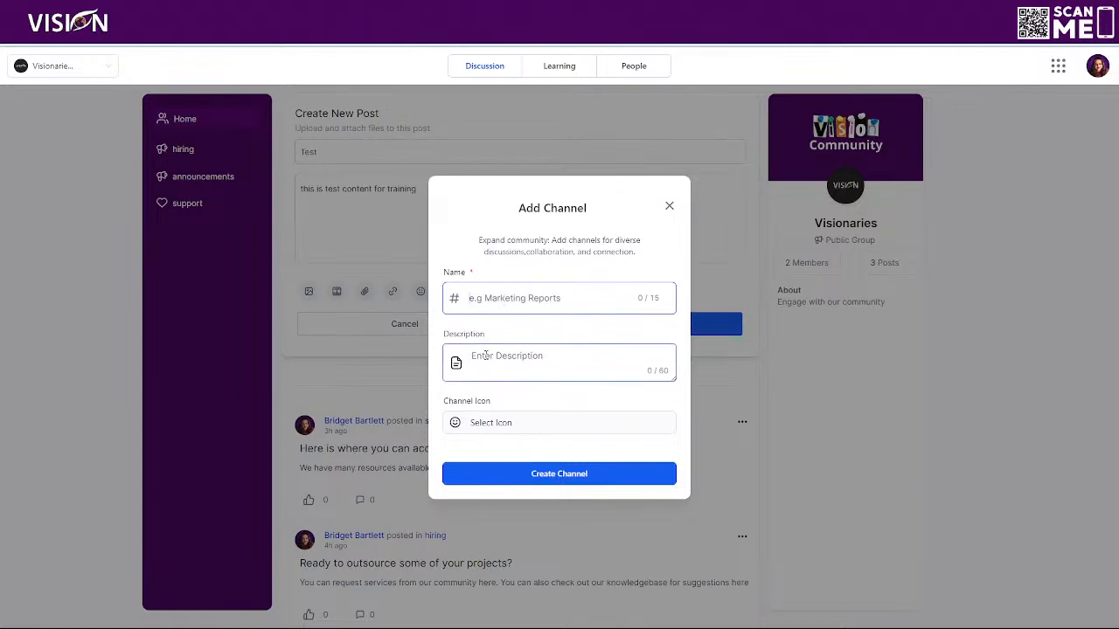
{"action": "left_click", "coordinate": [536, 297]}
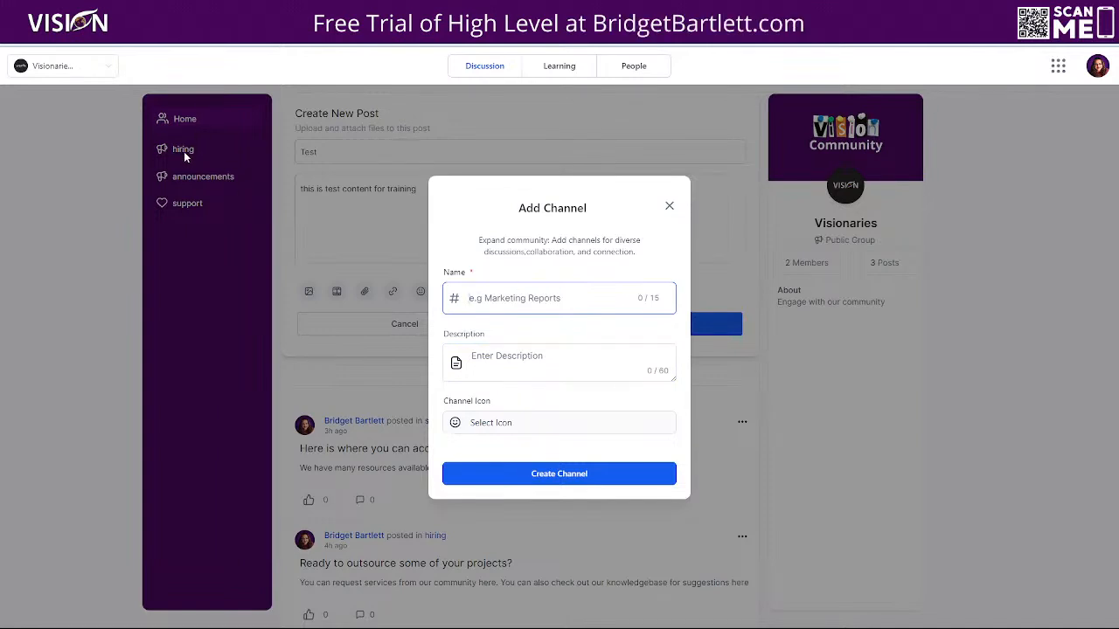
{"action": "left_click", "coordinate": [461, 351]}
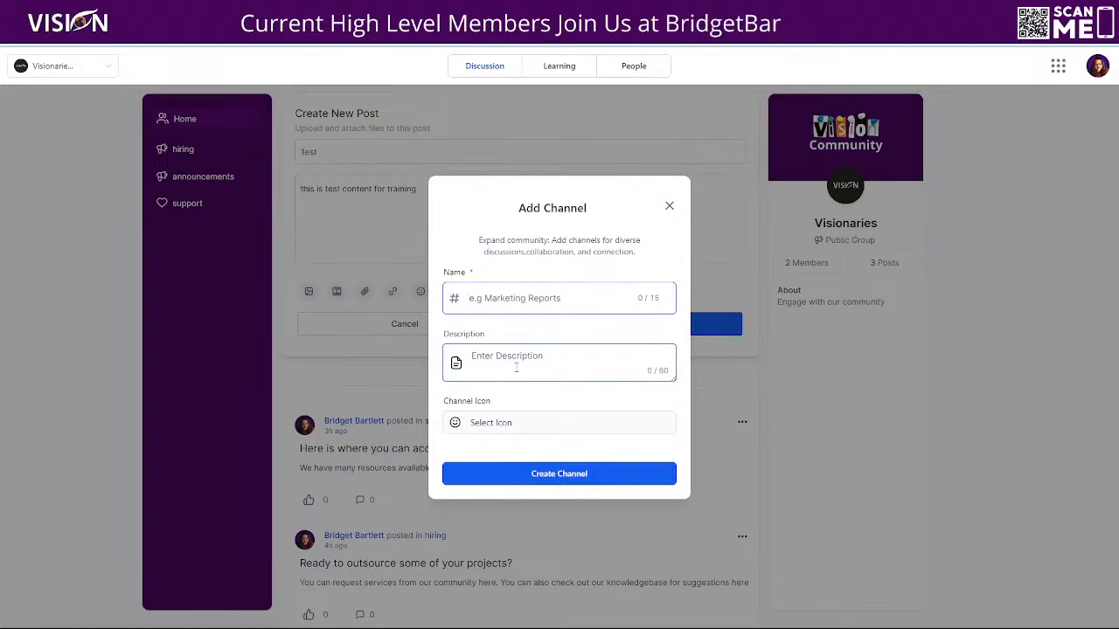
{"action": "left_click", "coordinate": [506, 423]}
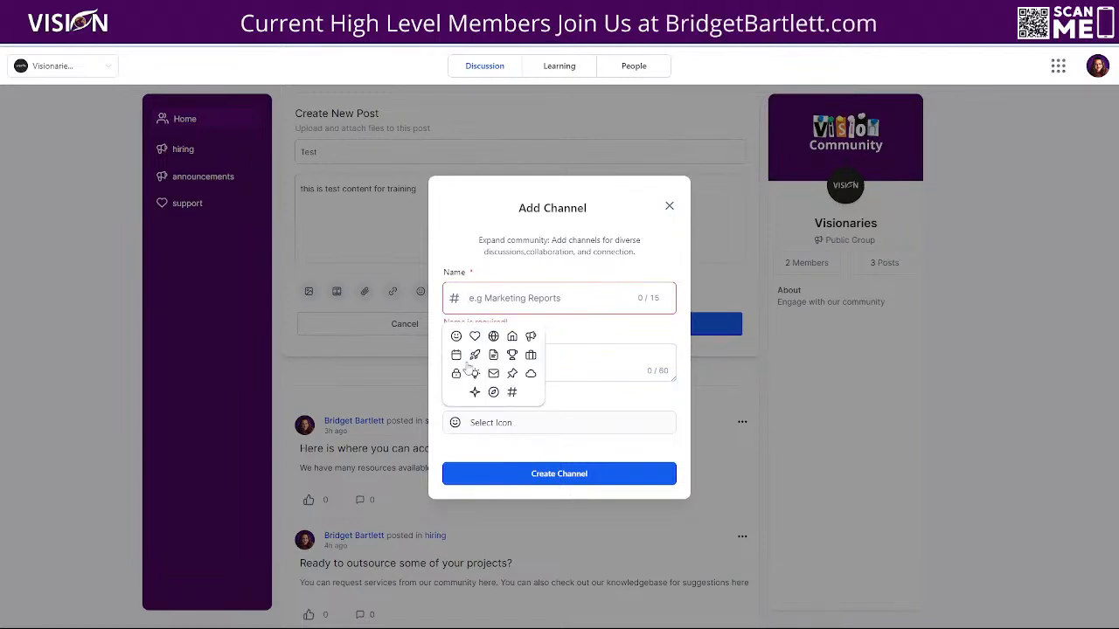
{"action": "left_click", "coordinate": [670, 204]}
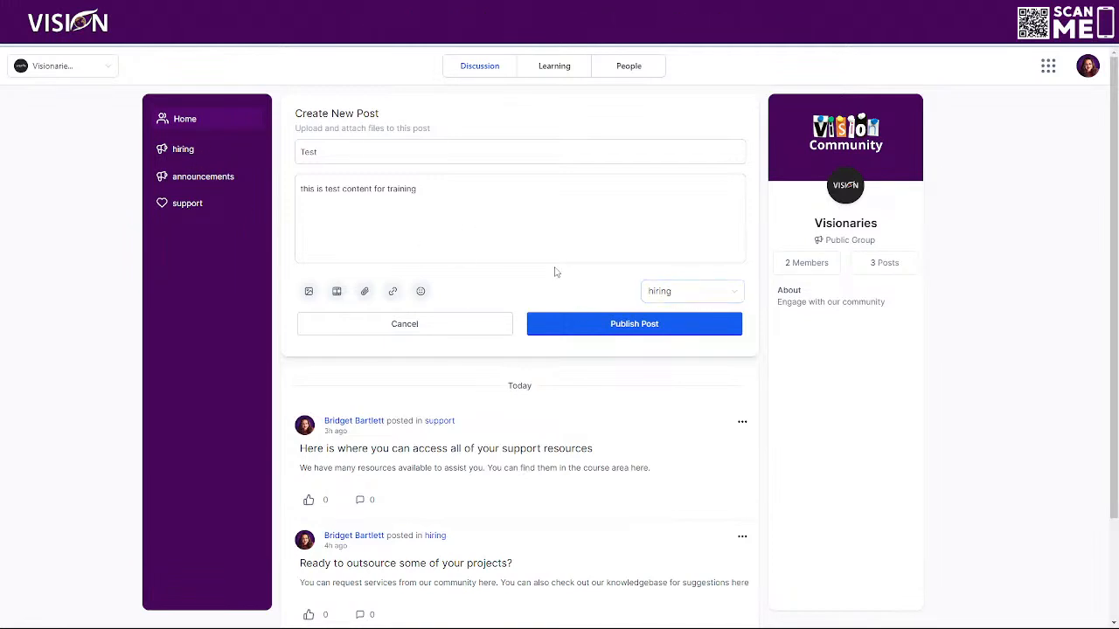
{"action": "left_click", "coordinate": [432, 325]}
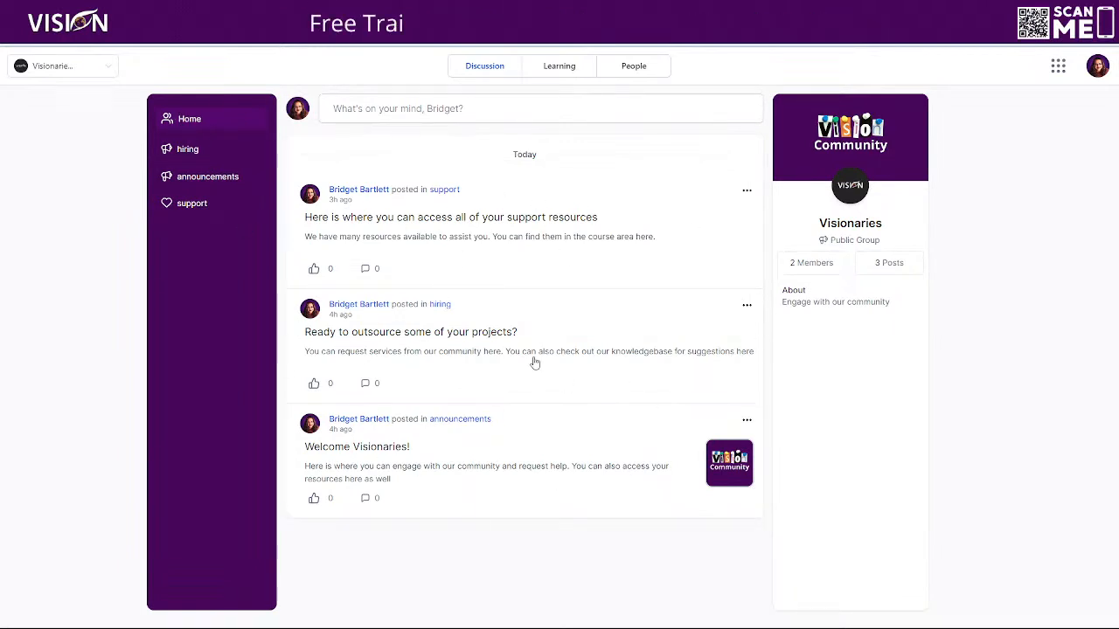
- View the hiring and announcements channels, and look at the full "Welcome Visionaries!" post
{"action": "left_click", "coordinate": [188, 150]}
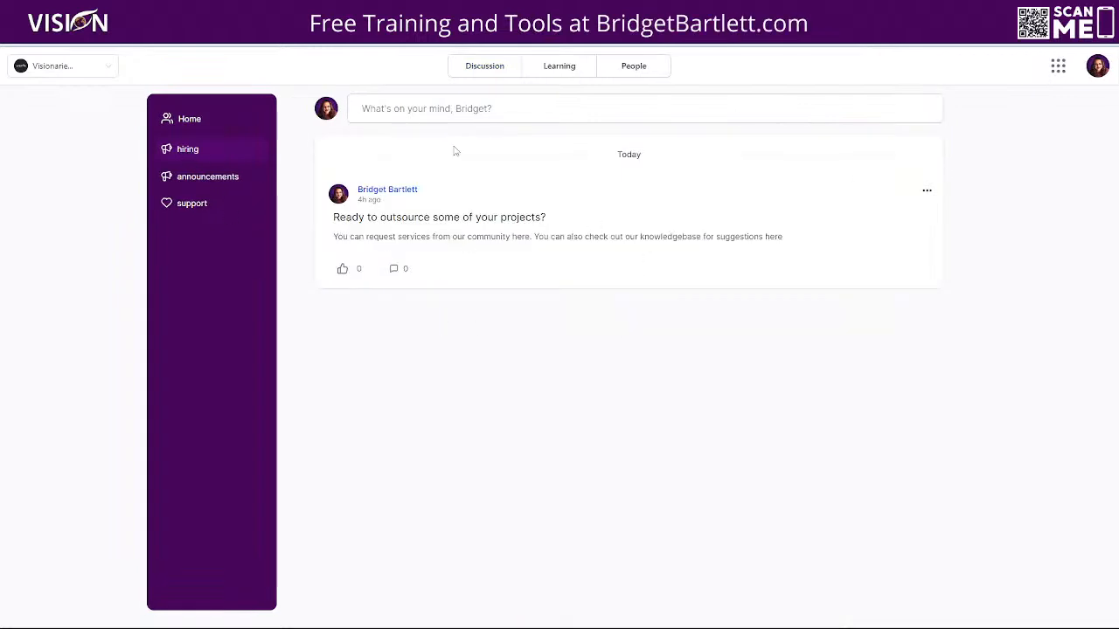
{"action": "left_click", "coordinate": [232, 179]}
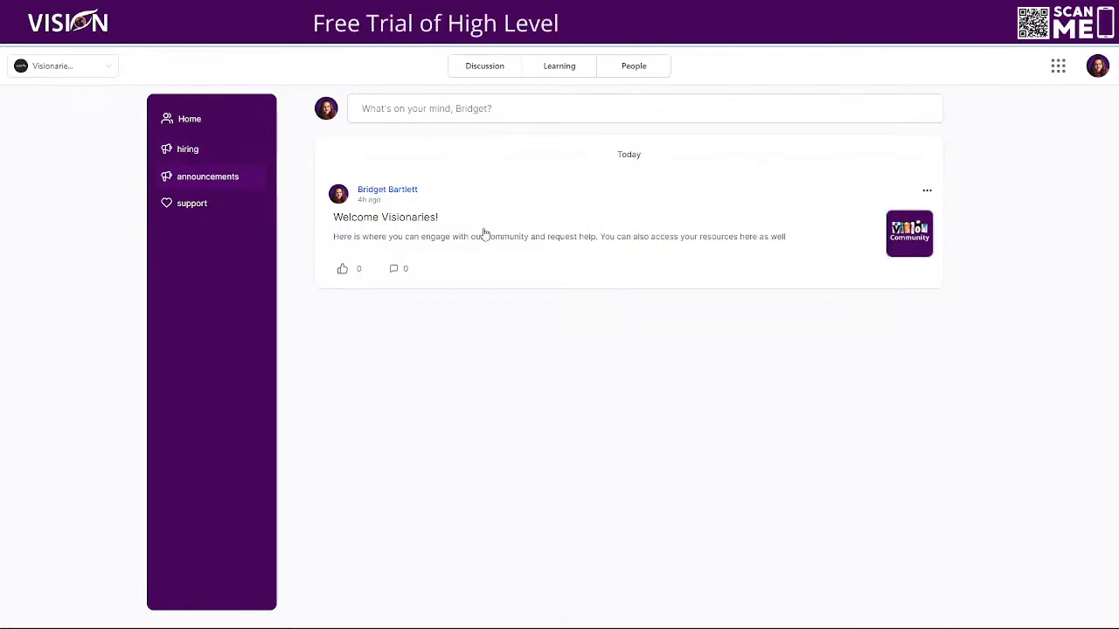
{"action": "left_click", "coordinate": [482, 232]}
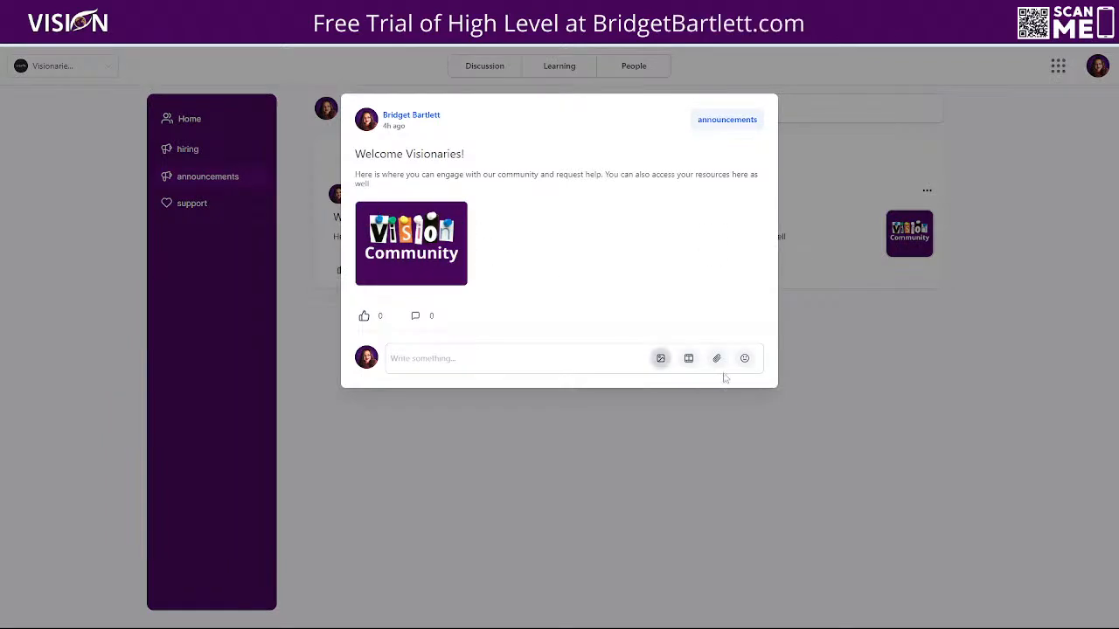
{"action": "left_click", "coordinate": [868, 344]}
- Open the support channel's resources post, view its course area link in a separate tab, and return to the channel
{"action": "left_click", "coordinate": [214, 204]}
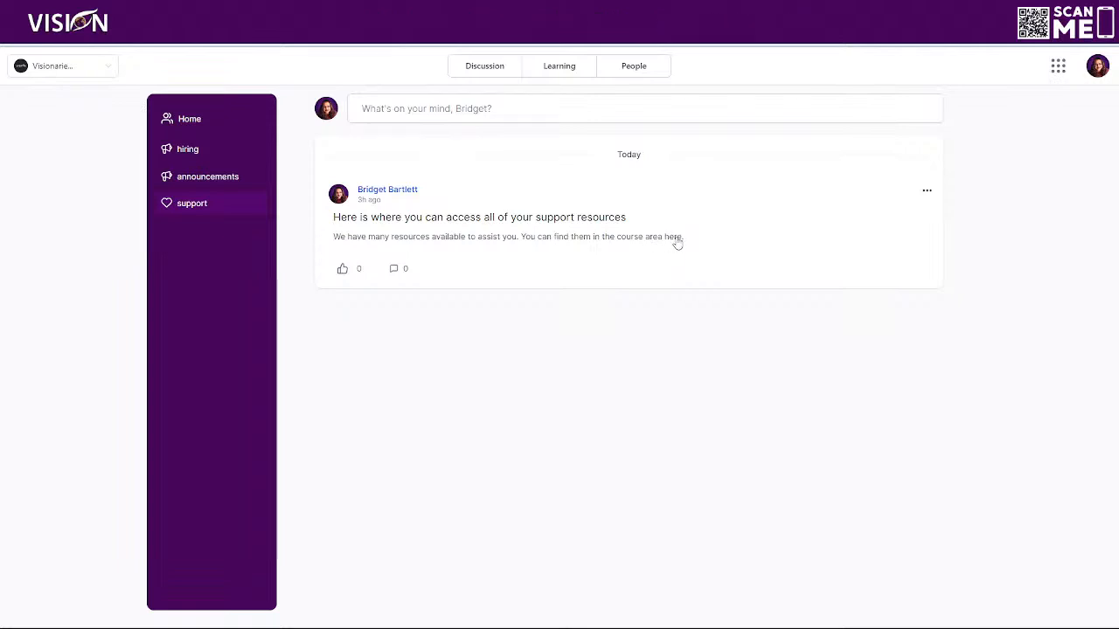
{"action": "left_click", "coordinate": [675, 243]}
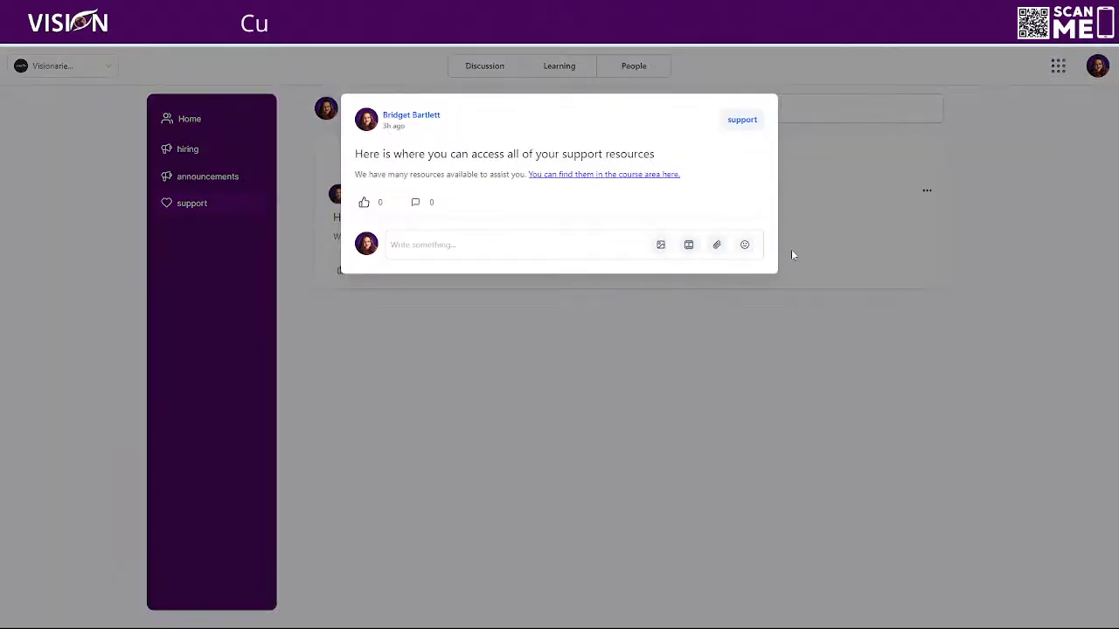
{"action": "right_click", "coordinate": [583, 173]}
{"action": "left_click", "coordinate": [610, 192]}
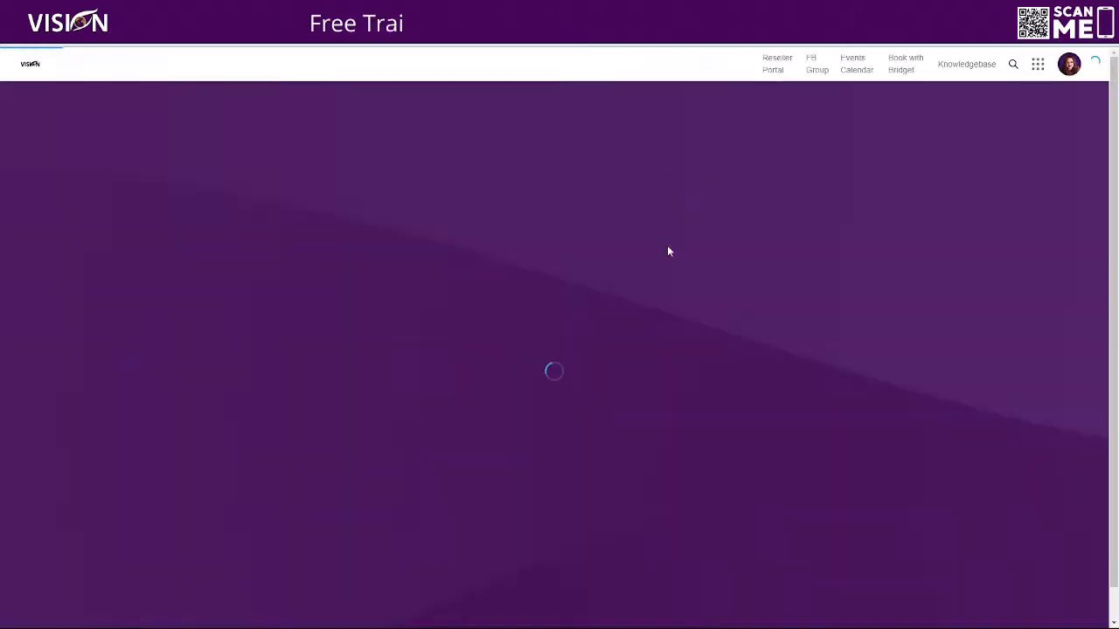
{"action": "key", "text": "ctrl+shift+Tab"}
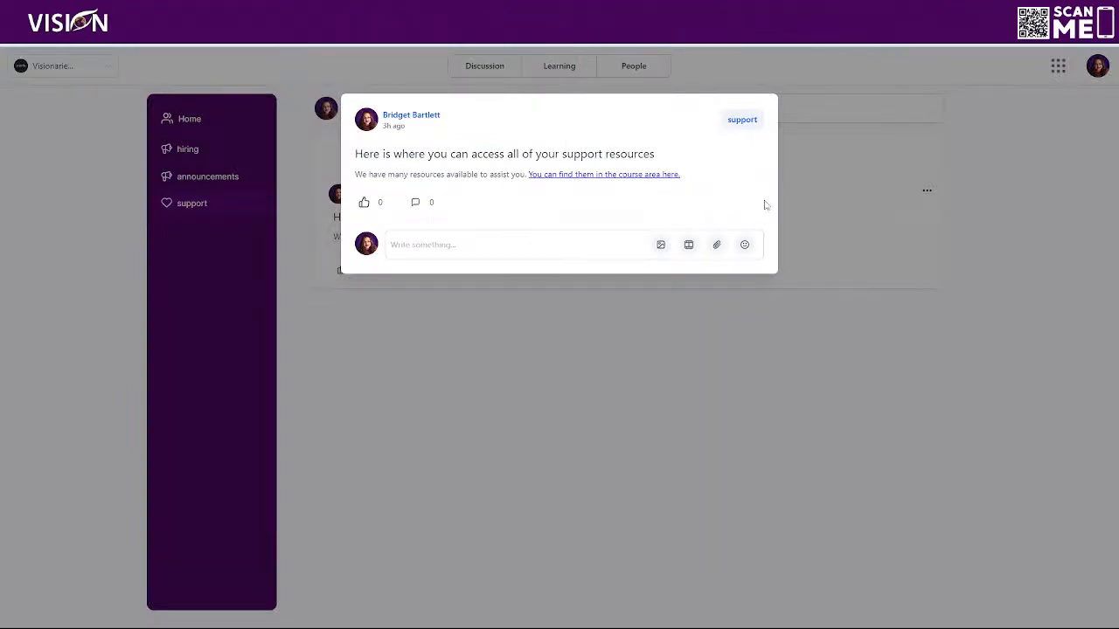
{"action": "left_click", "coordinate": [821, 186]}
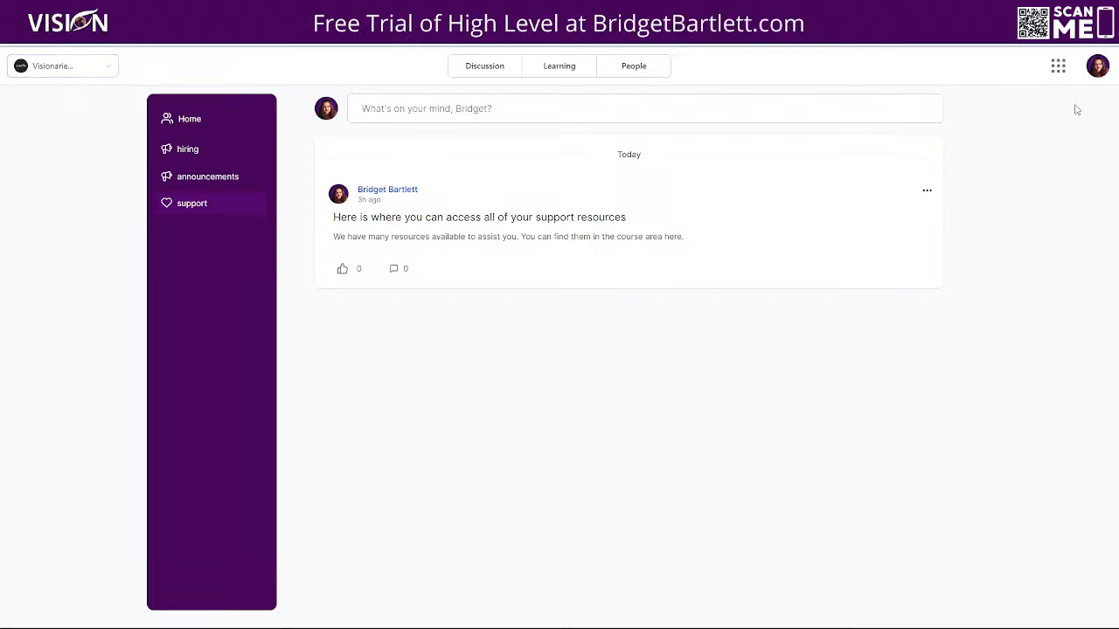
- Go from the community to the portal's Affiliates area and on to Courses
{"action": "left_click", "coordinate": [1057, 66]}
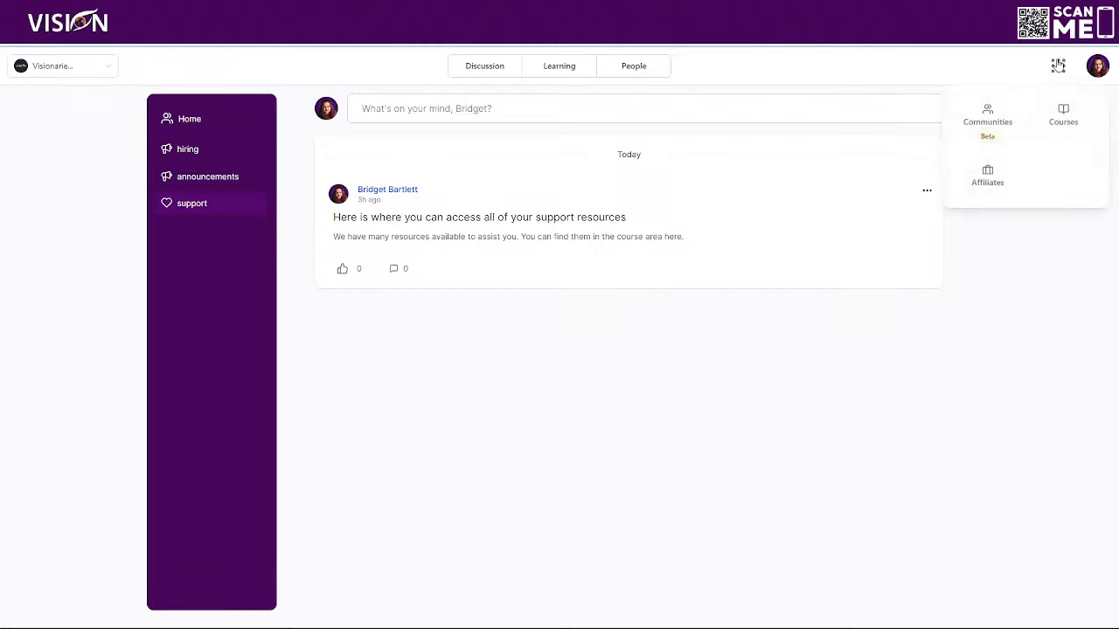
{"action": "left_click", "coordinate": [987, 182]}
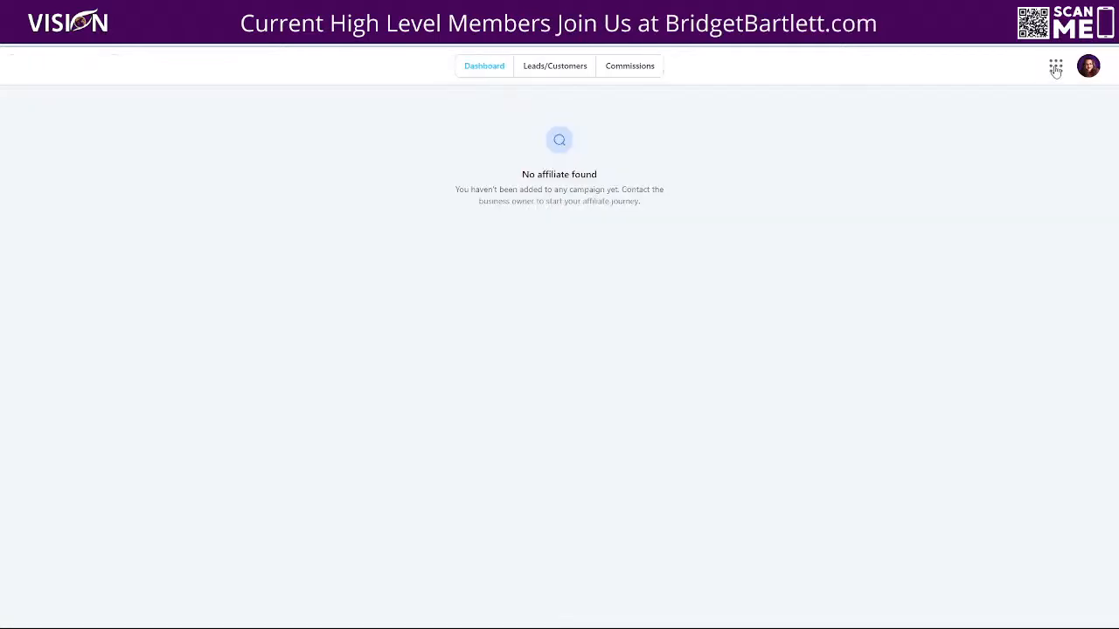
{"action": "left_click", "coordinate": [1054, 67]}
{"action": "left_click", "coordinate": [1067, 126]}
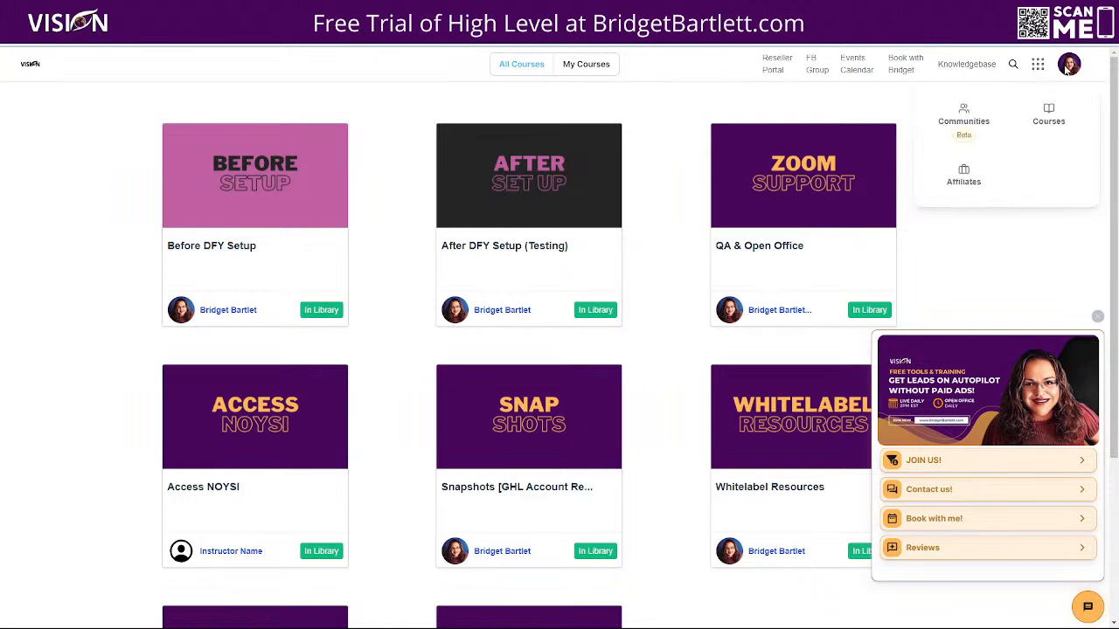
- Return to the Affiliates area and view its Leads/Customers and Commissions pages and the profile options
{"action": "mouse_move", "coordinate": [1038, 68]}
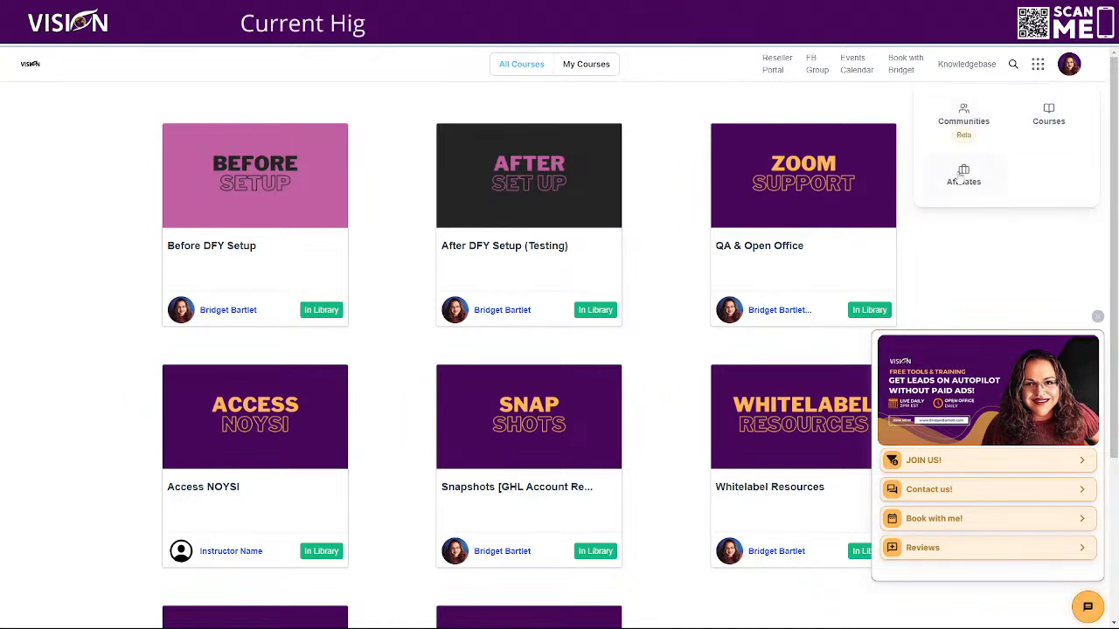
{"action": "left_click", "coordinate": [997, 180]}
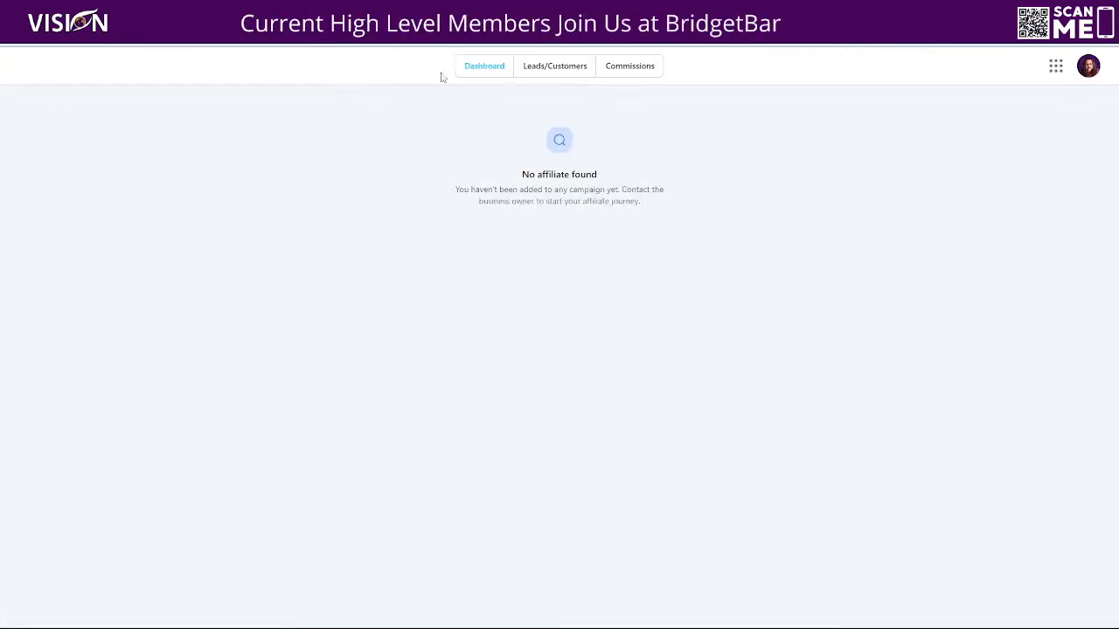
{"action": "left_click", "coordinate": [578, 74]}
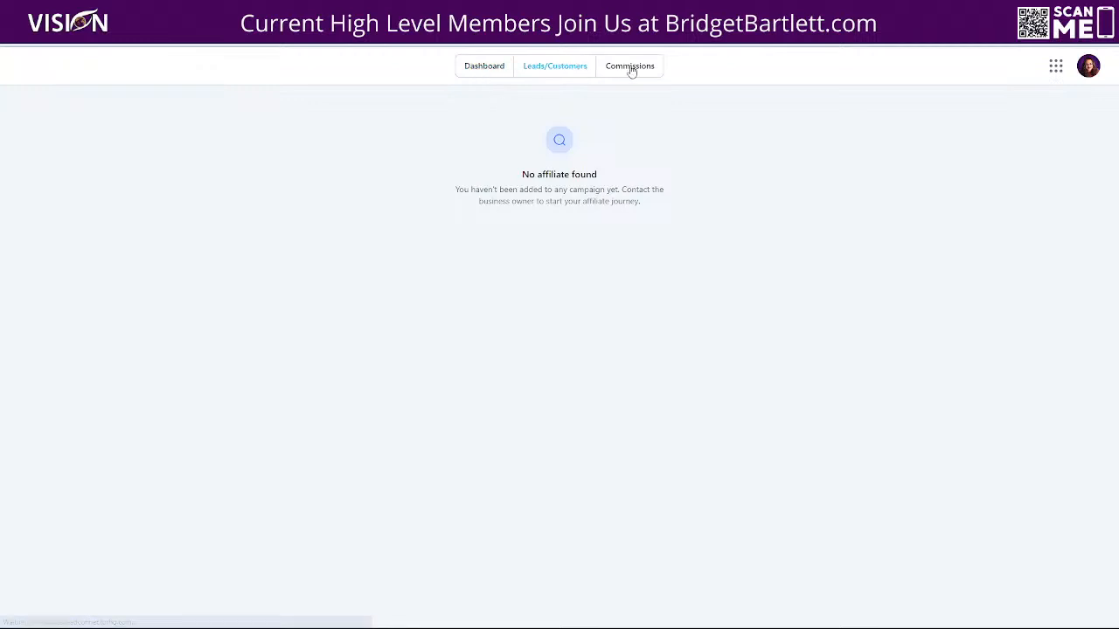
{"action": "left_click", "coordinate": [629, 70]}
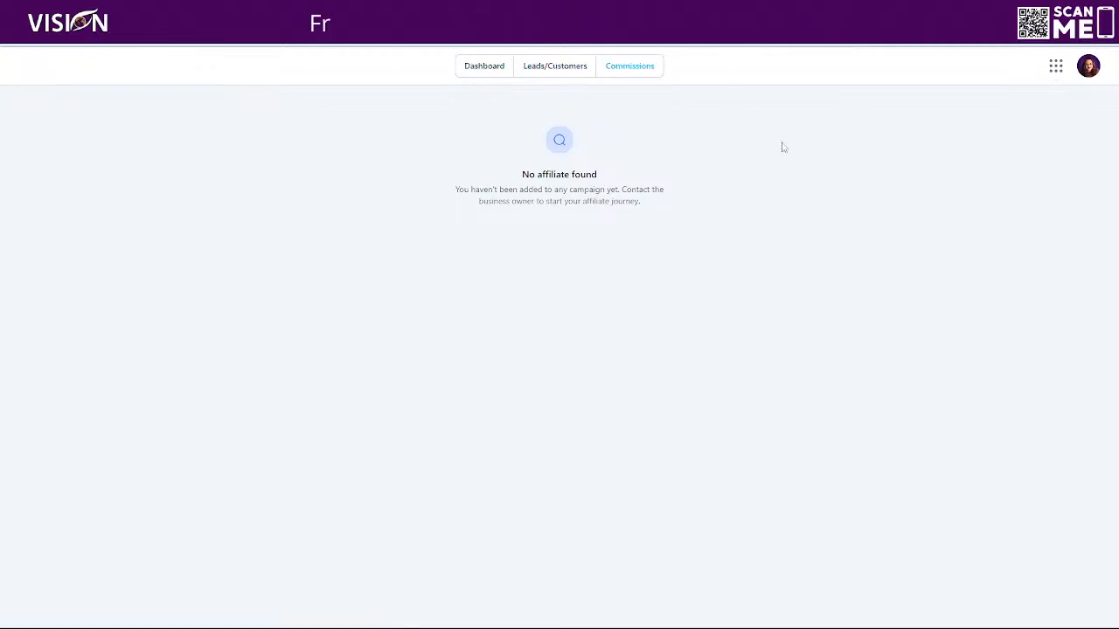
{"action": "left_click", "coordinate": [1090, 70]}
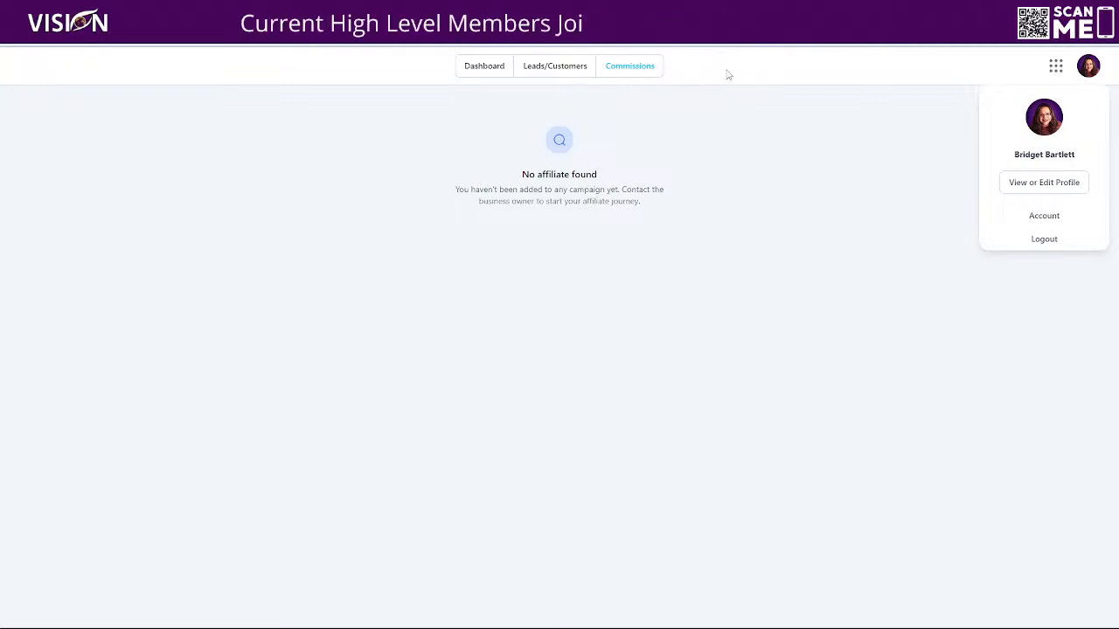
- Return from the Affiliates area to Communities and switch to the Visionaries group that has the hiring, announcements and support channels
{"action": "left_click", "coordinate": [1056, 68]}
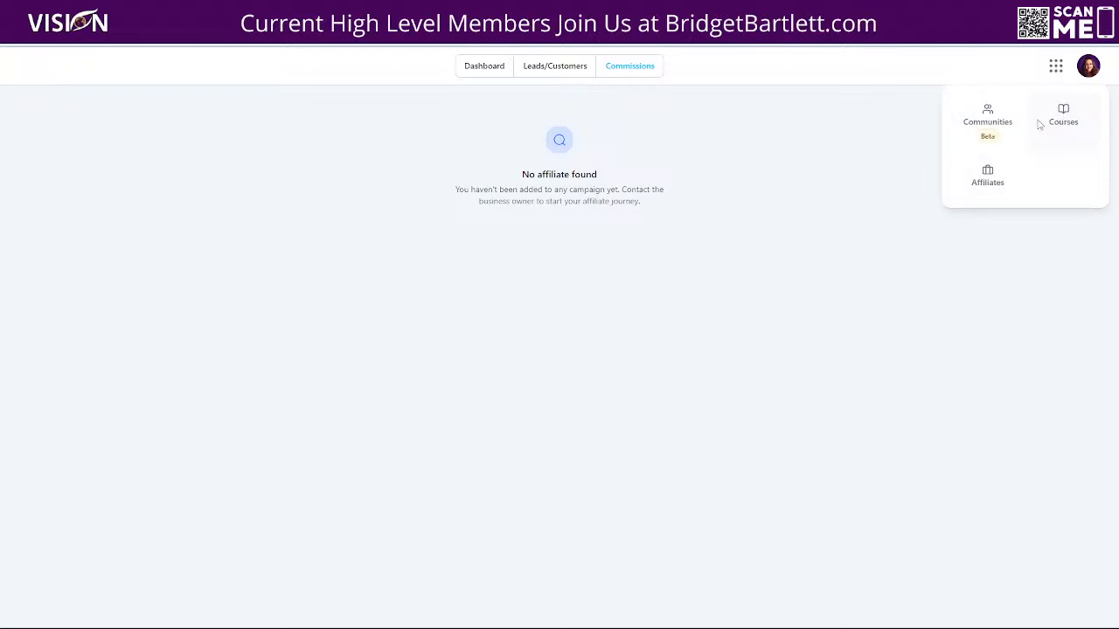
{"action": "left_click", "coordinate": [987, 123]}
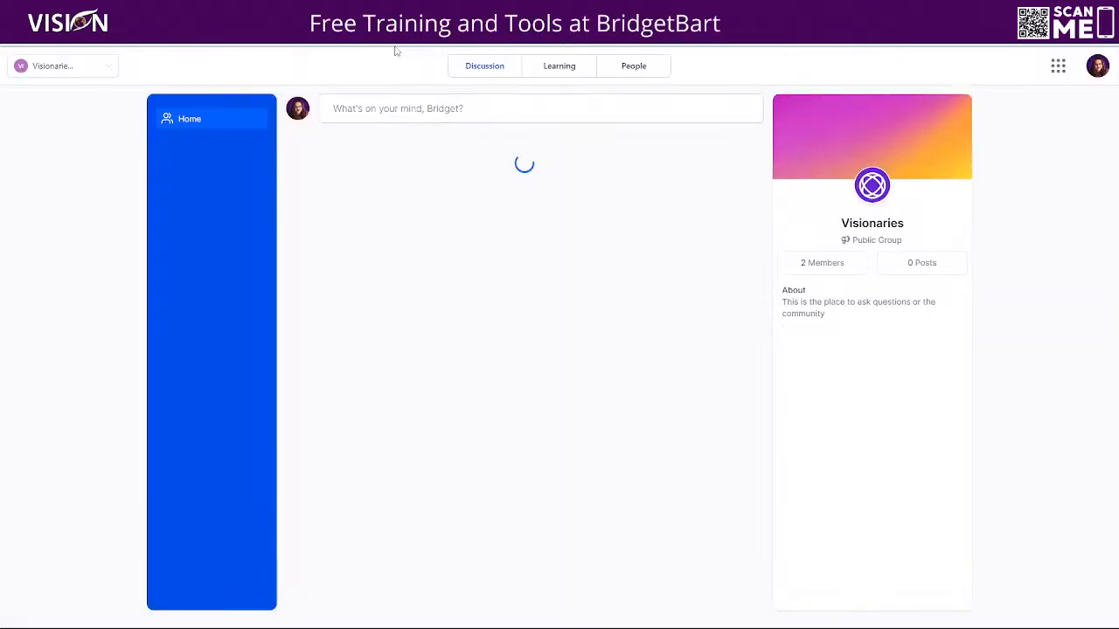
{"action": "left_click", "coordinate": [80, 68]}
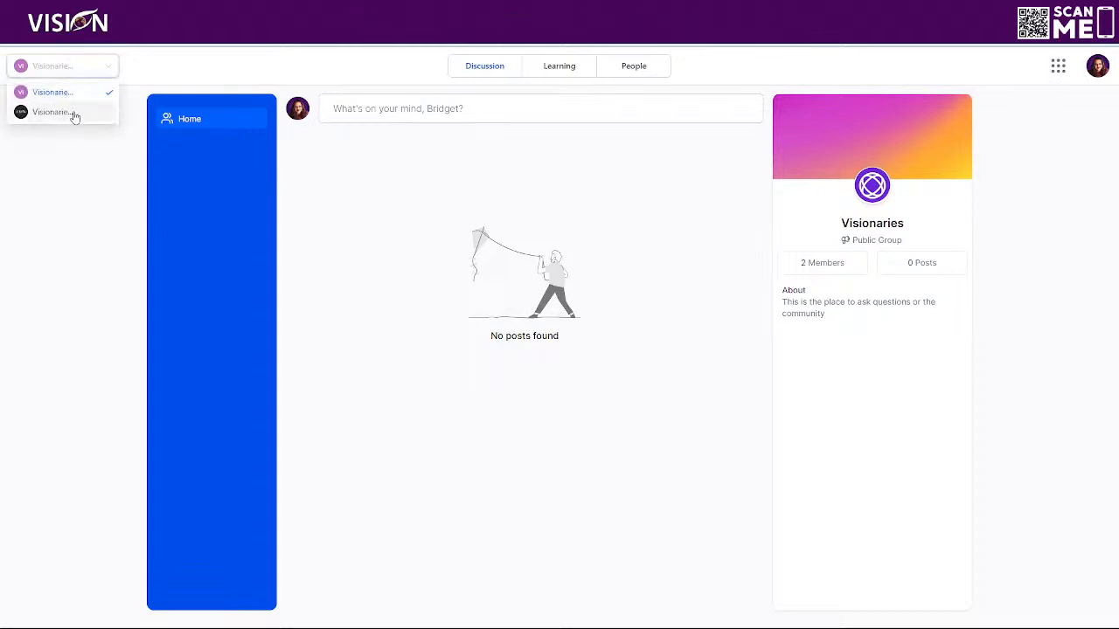
{"action": "left_click", "coordinate": [75, 114]}
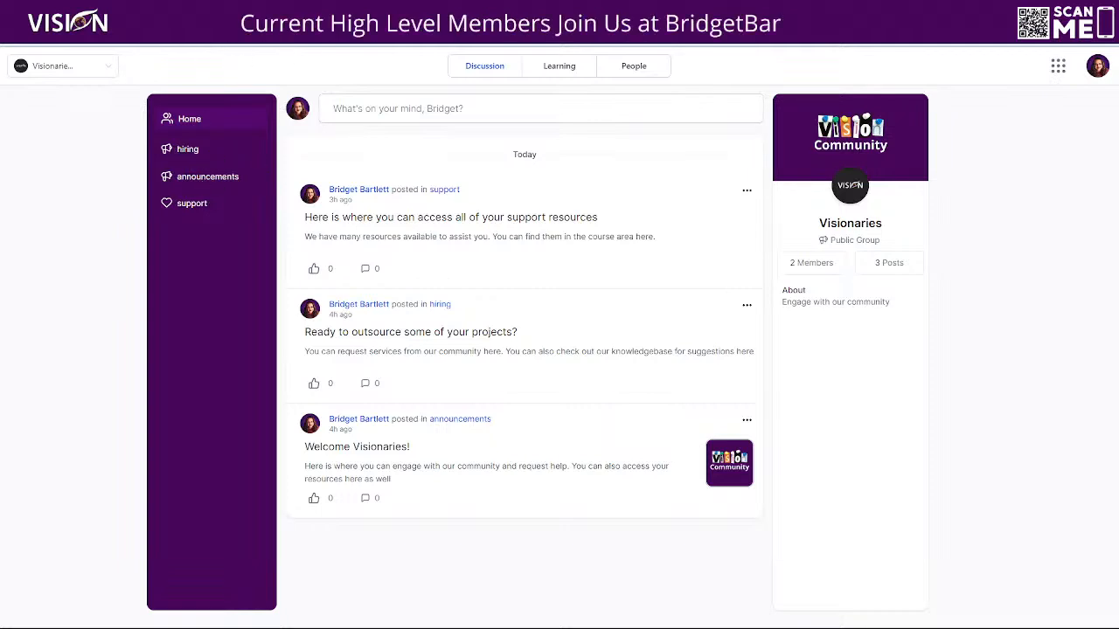
- Copy the Visionaries community's URL and load it in a new incognito window
{"action": "right_click", "coordinate": [320, 33]}
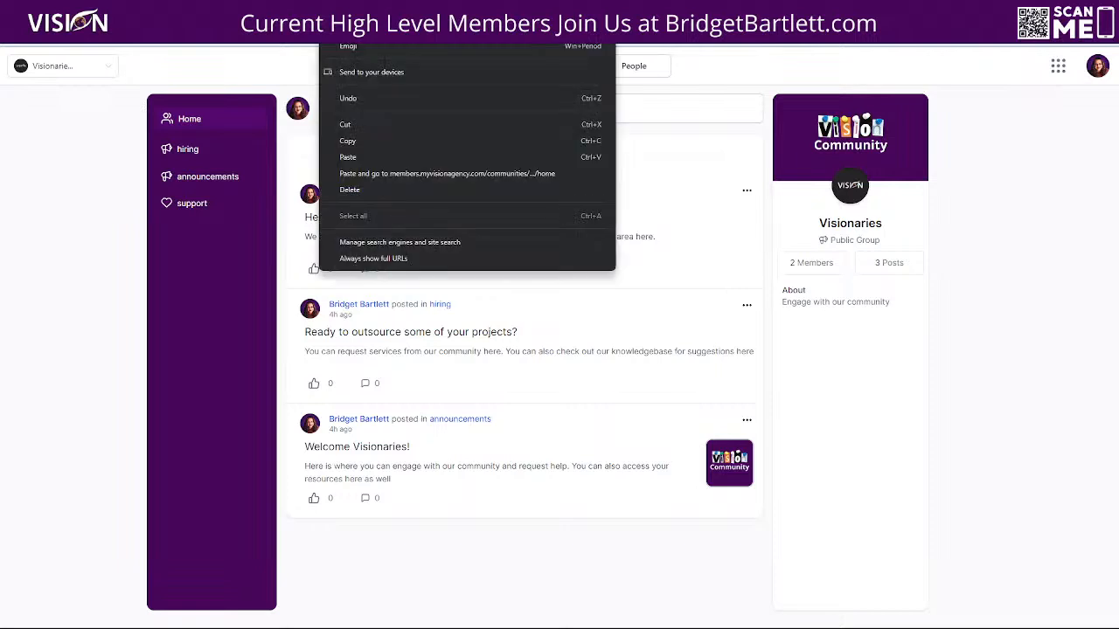
{"action": "left_click", "coordinate": [347, 142]}
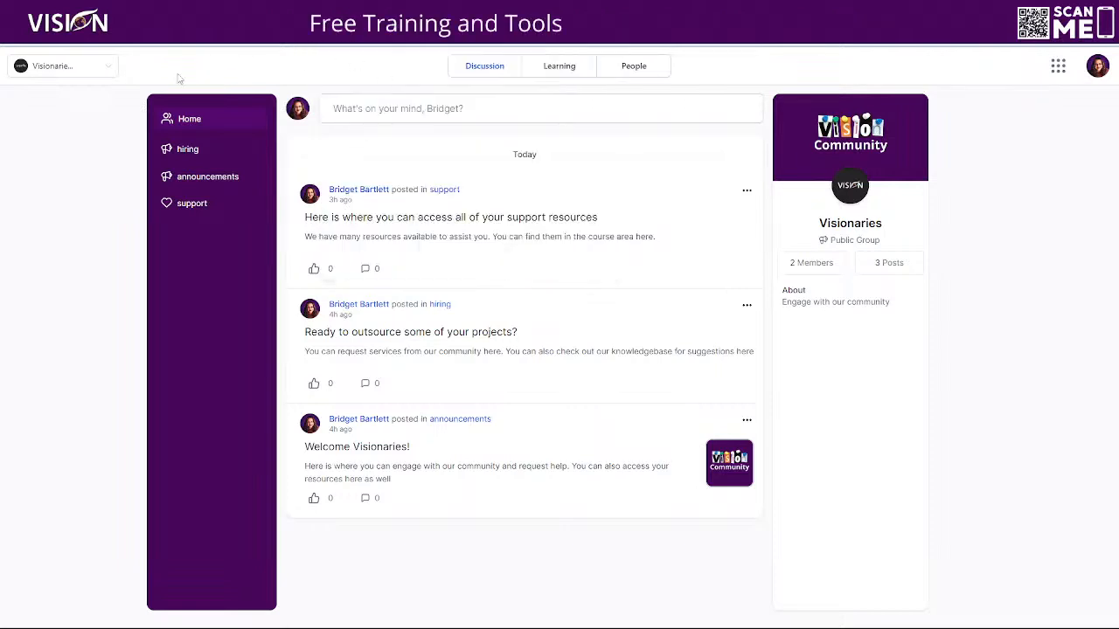
{"action": "left_click", "coordinate": [1103, 34]}
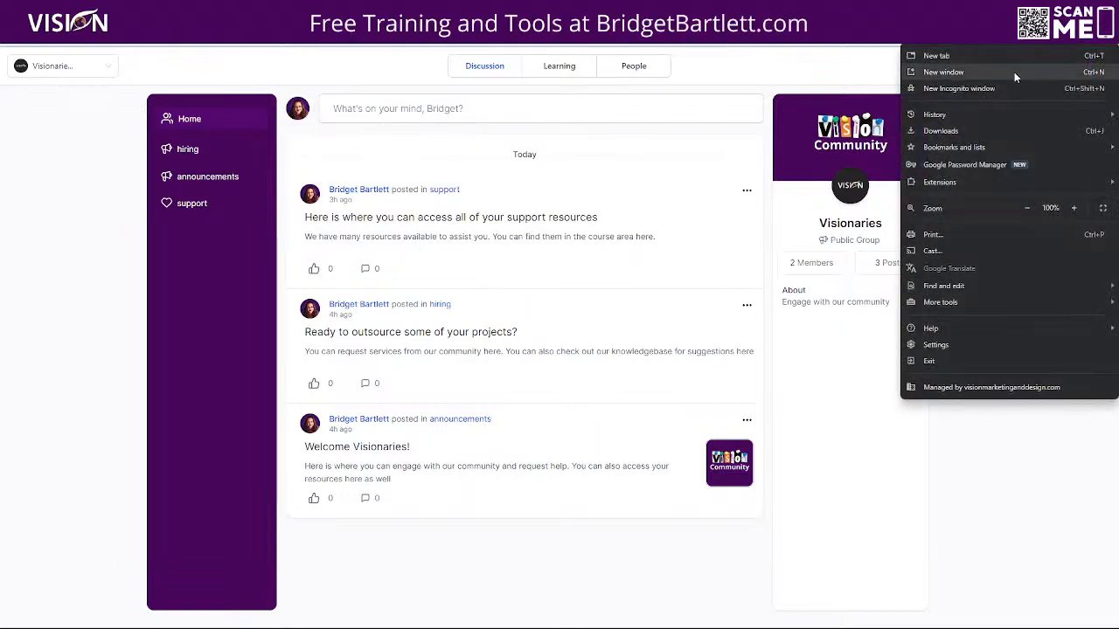
{"action": "left_click", "coordinate": [994, 90]}
{"action": "key", "text": "ctrl+v"}
{"action": "key", "text": "Return"}
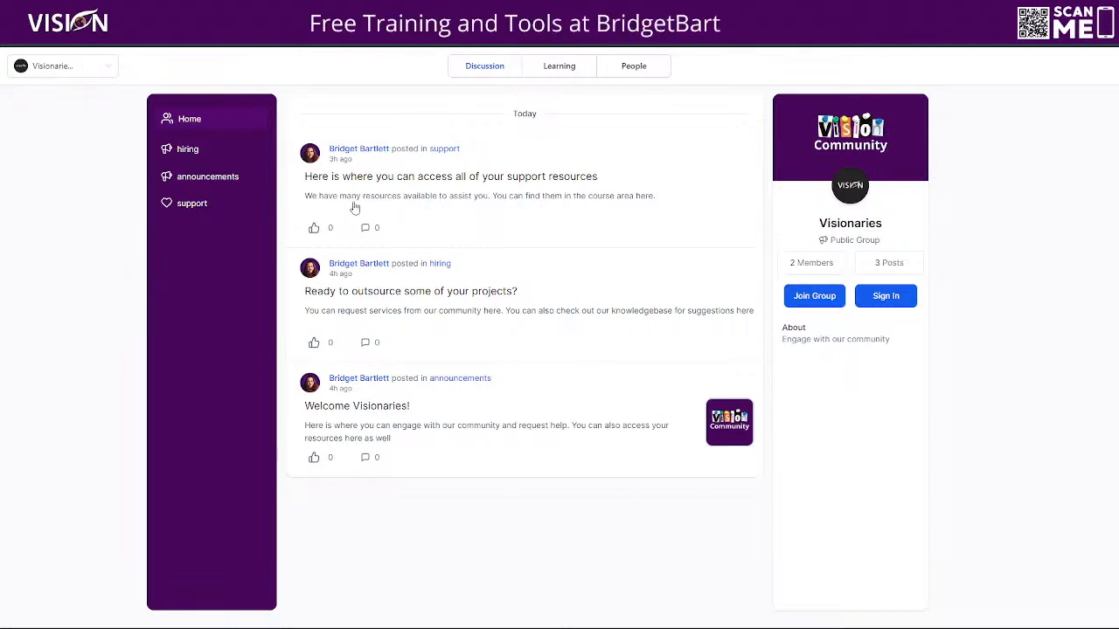
- View the support resources, project outsourcing and "Welcome Visionaries!" posts in full as a signed-out visitor
{"action": "left_click", "coordinate": [470, 194]}
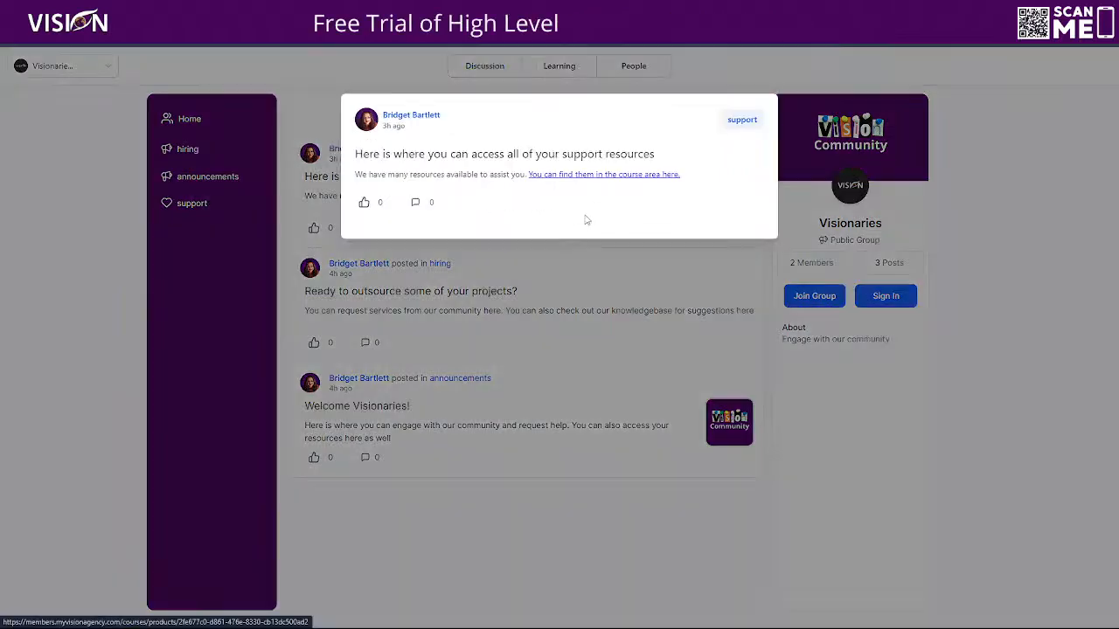
{"action": "left_click", "coordinate": [649, 245]}
{"action": "left_click", "coordinate": [437, 291]}
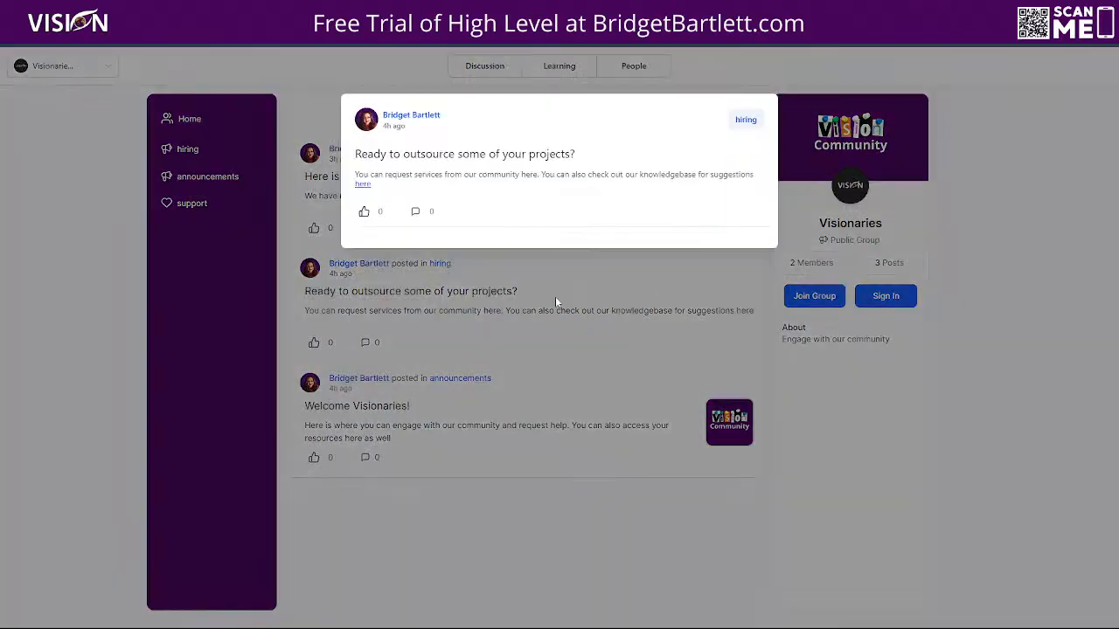
{"action": "left_click", "coordinate": [470, 409]}
{"action": "left_click", "coordinate": [423, 405]}
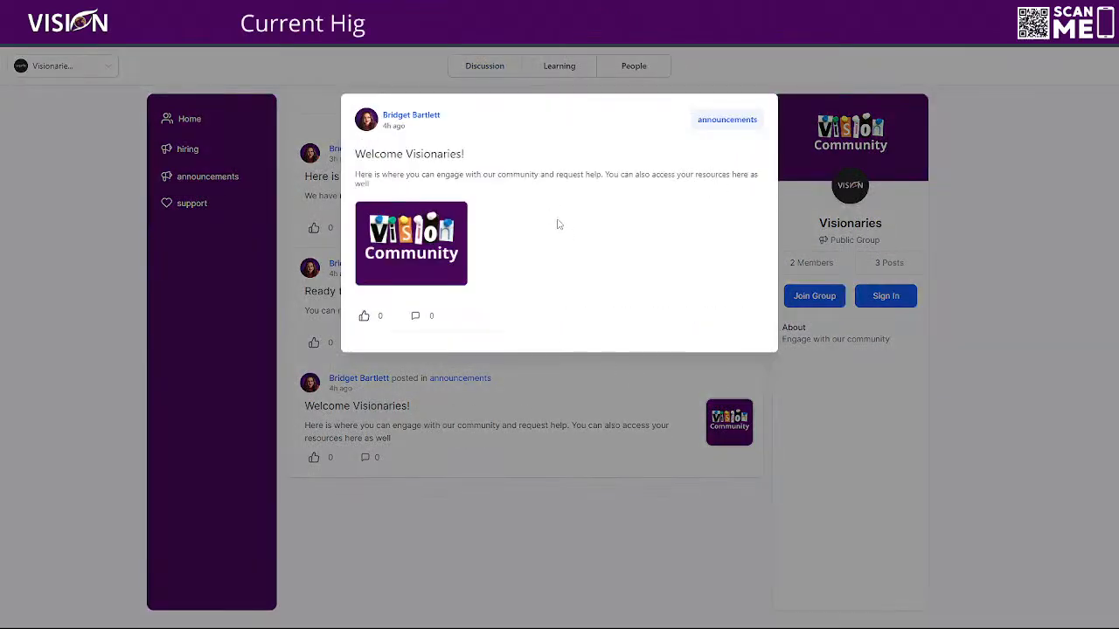
{"action": "left_click", "coordinate": [477, 407]}
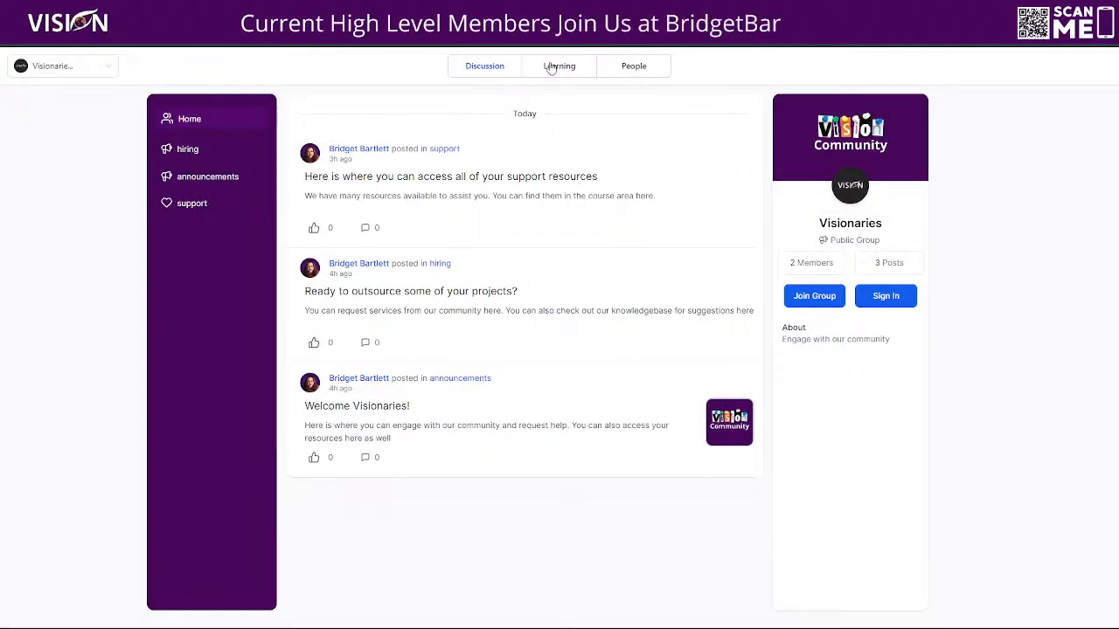
- View the group's Learning and People pages as a signed-out visitor and return to Discussion
{"action": "left_click", "coordinate": [556, 66]}
{"action": "left_click", "coordinate": [631, 67]}
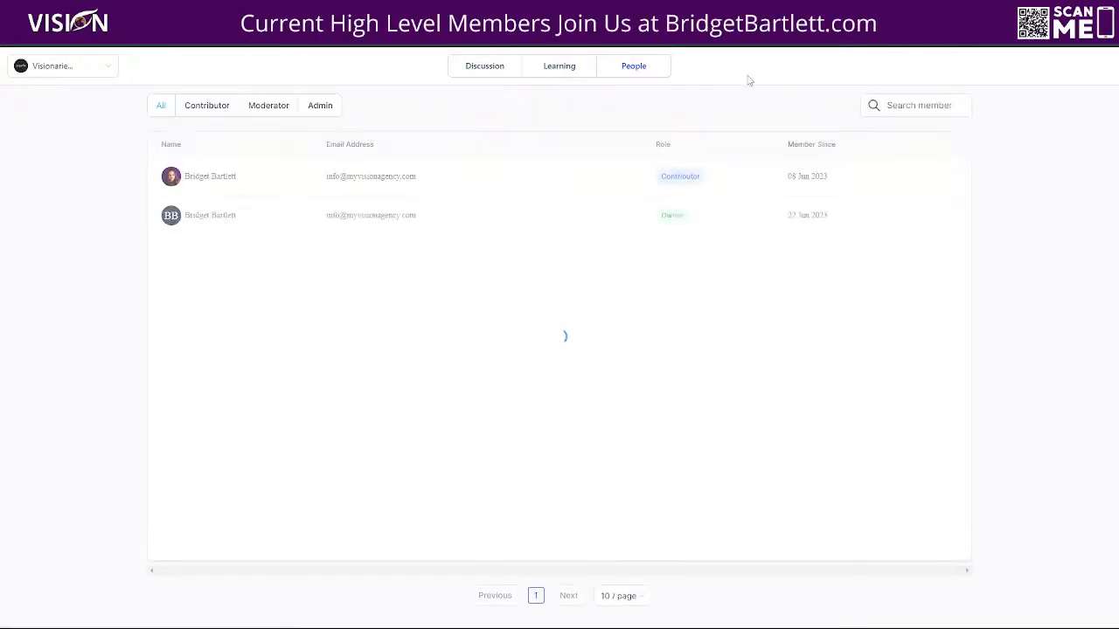
{"action": "left_click", "coordinate": [487, 73]}
{"action": "left_click", "coordinate": [636, 67]}
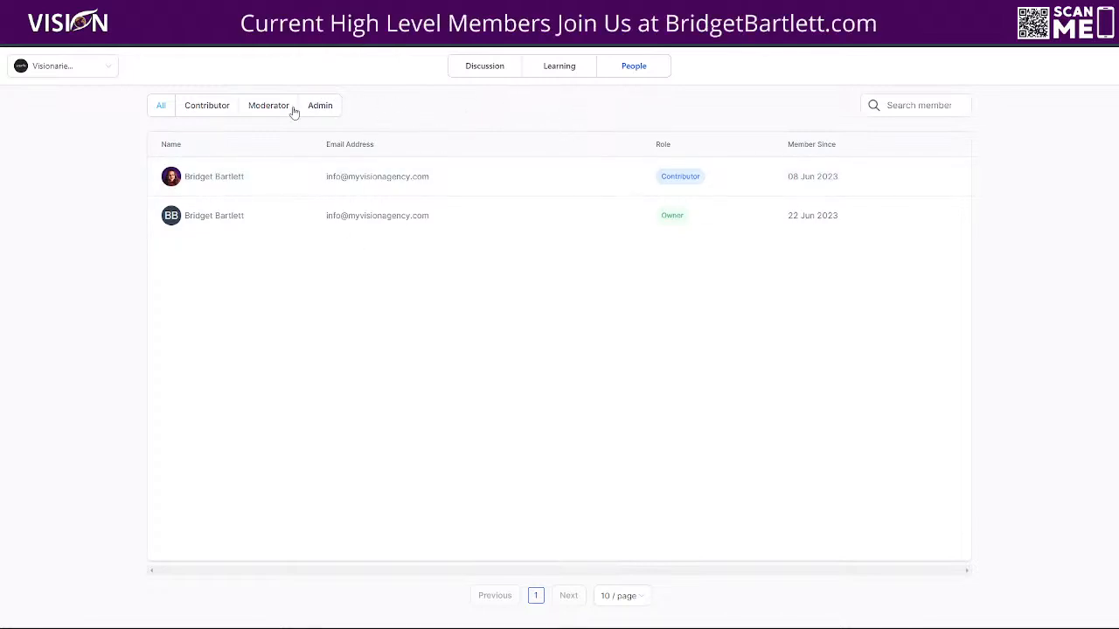
{"action": "left_click", "coordinate": [477, 71]}
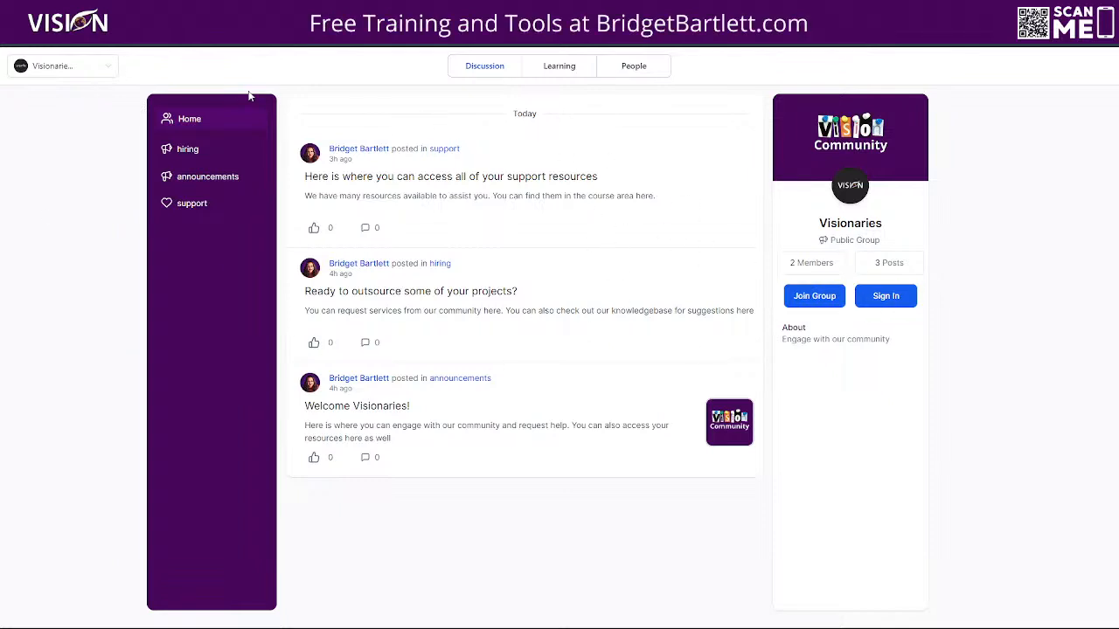
- Switch to the other Visionaries group and back, and view the portal's sign-up and login pages
{"action": "left_click", "coordinate": [87, 68]}
{"action": "left_click", "coordinate": [70, 94]}
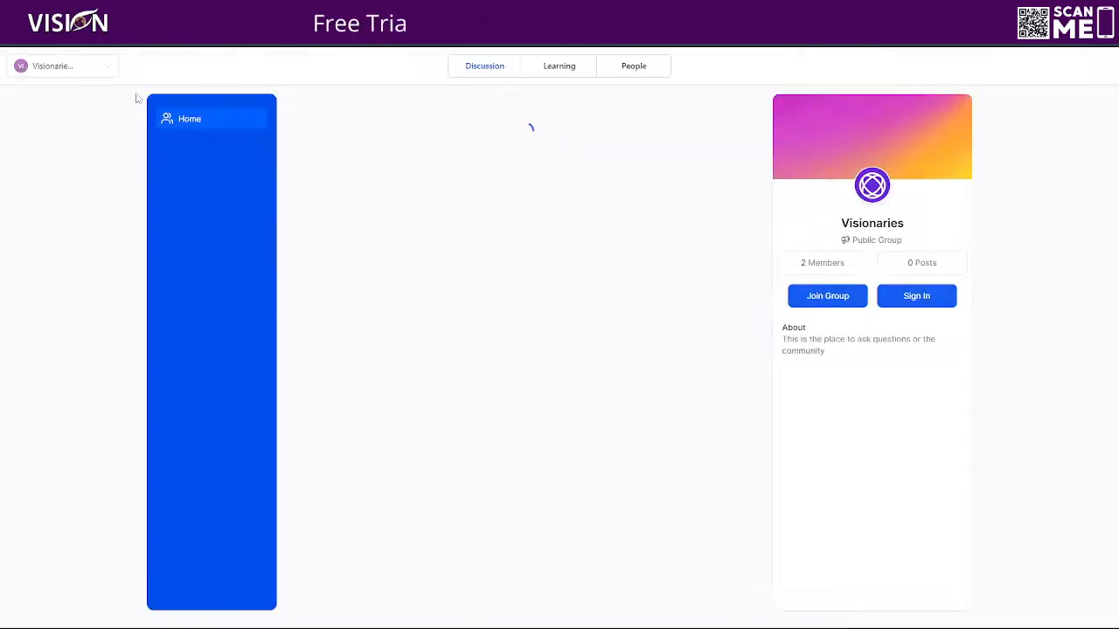
{"action": "left_click", "coordinate": [90, 68]}
{"action": "left_click", "coordinate": [78, 111]}
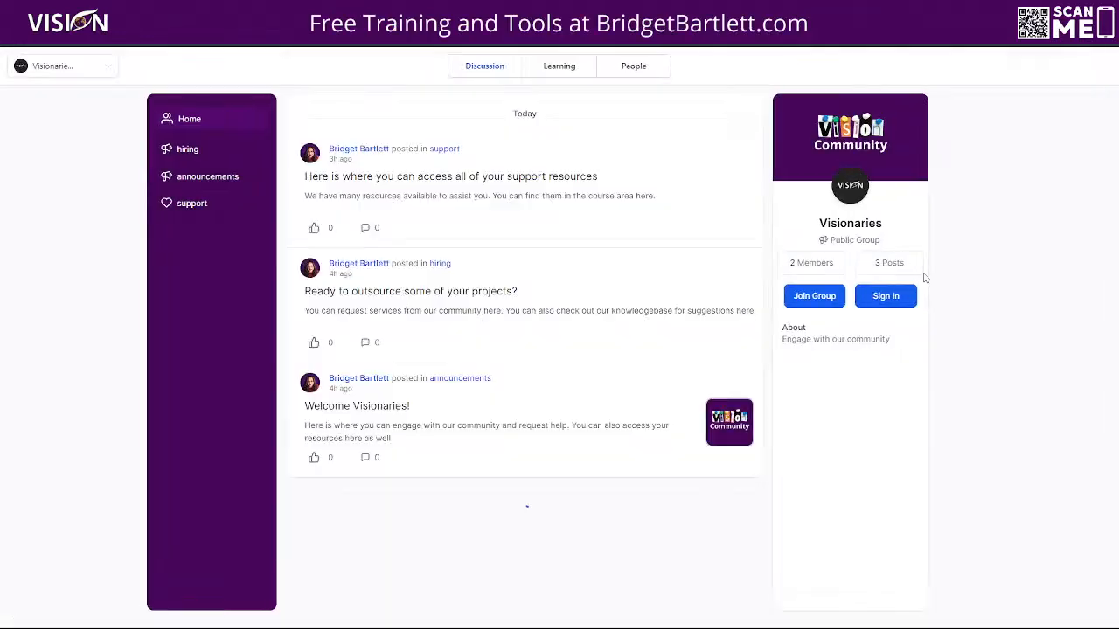
{"action": "left_click", "coordinate": [890, 295]}
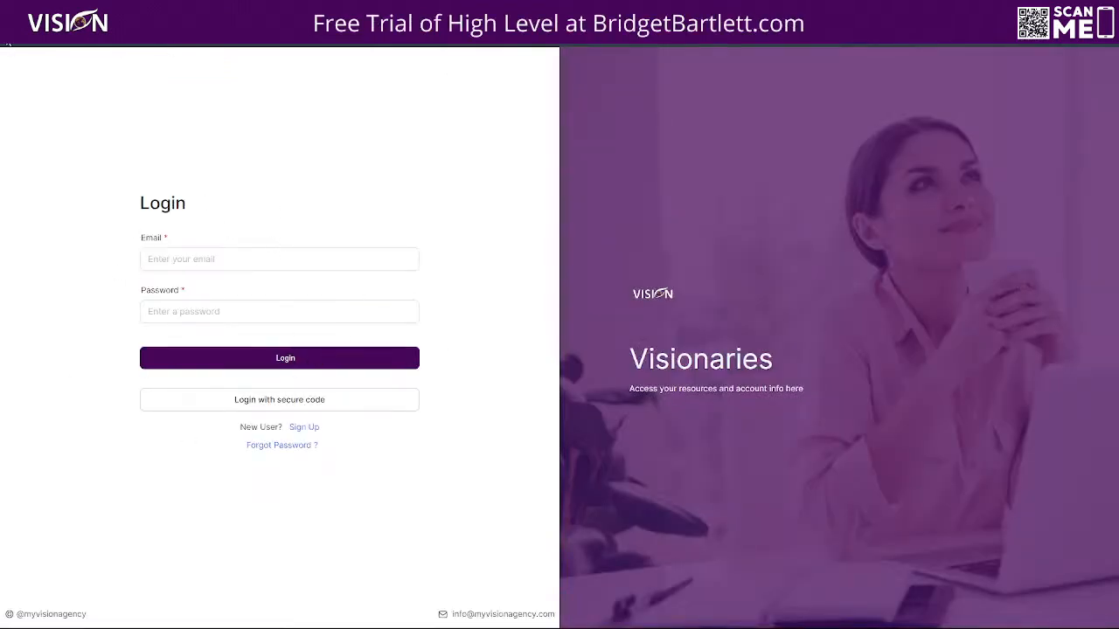
{"action": "left_click", "coordinate": [8, 42]}
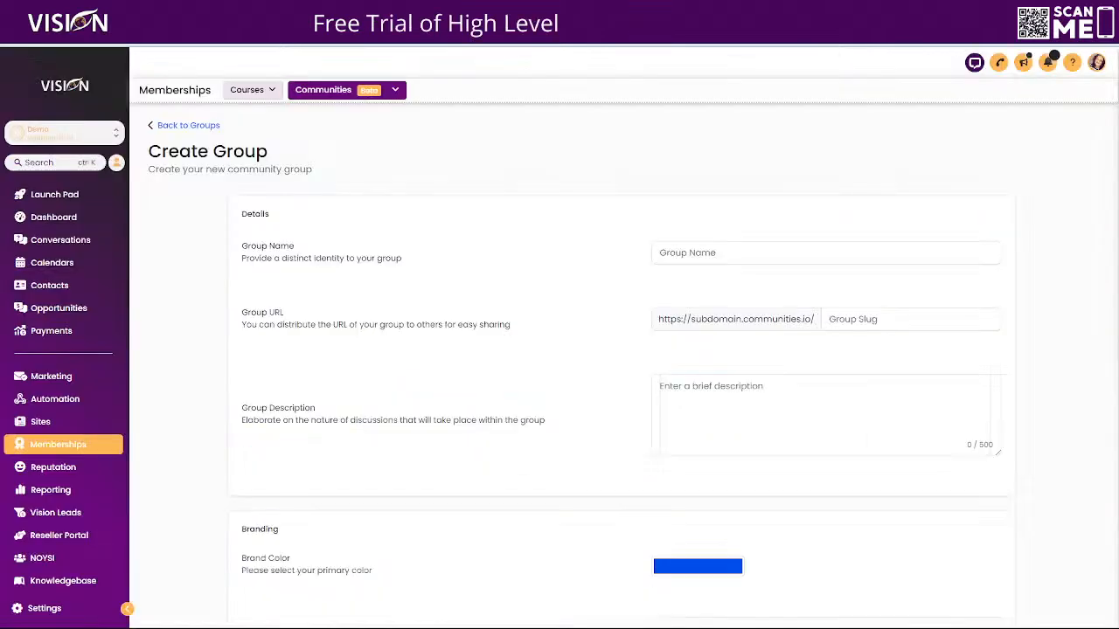
- Examine the Create Group form's details and branding fields, along with the community's member list and the QA & Open Office course page
{"action": "scroll", "coordinate": [572, 353], "scroll_direction": "down", "scroll_amount": 3}
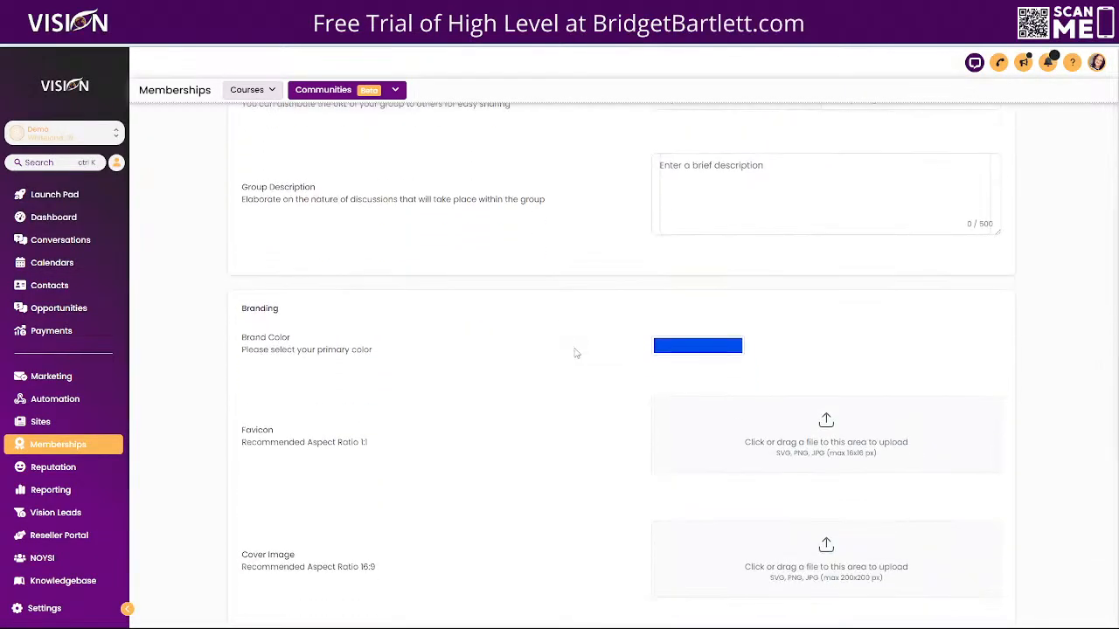
{"action": "scroll", "coordinate": [602, 342], "scroll_direction": "up", "scroll_amount": 3}
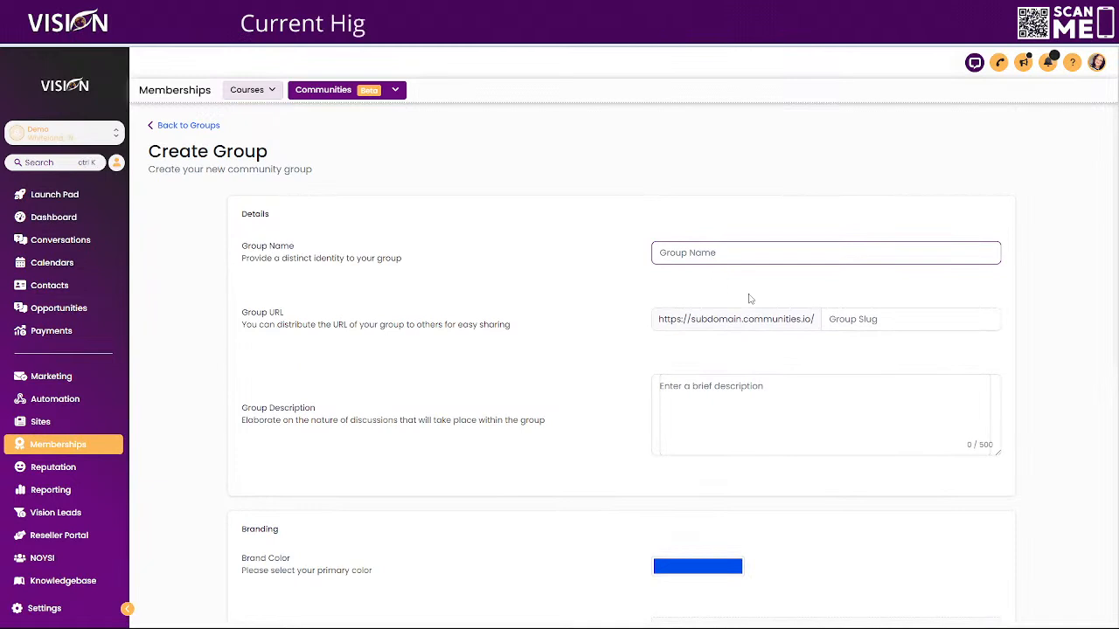
{"action": "scroll", "coordinate": [749, 292], "scroll_direction": "down", "scroll_amount": 1}
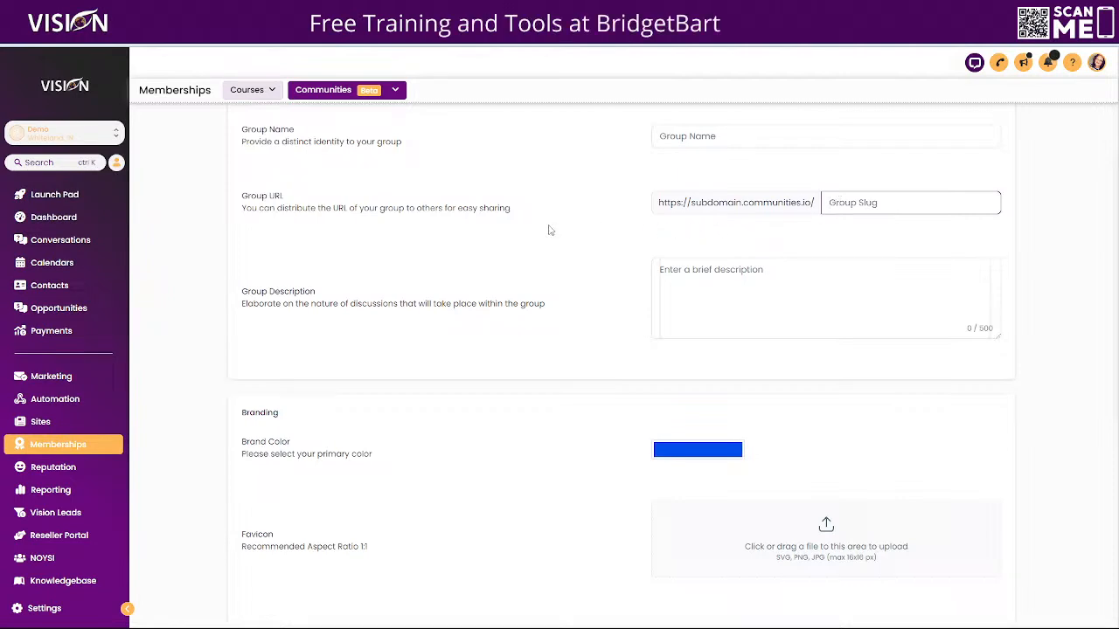
{"action": "scroll", "coordinate": [536, 224], "scroll_direction": "up", "scroll_amount": 2}
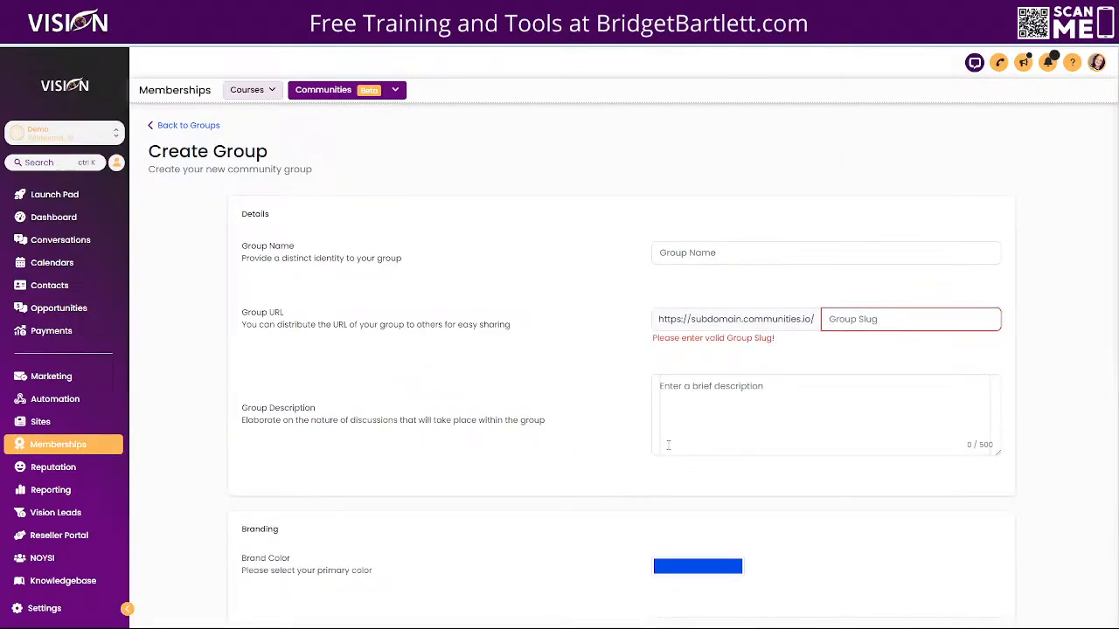
{"action": "scroll", "coordinate": [594, 312], "scroll_direction": "down", "scroll_amount": 2}
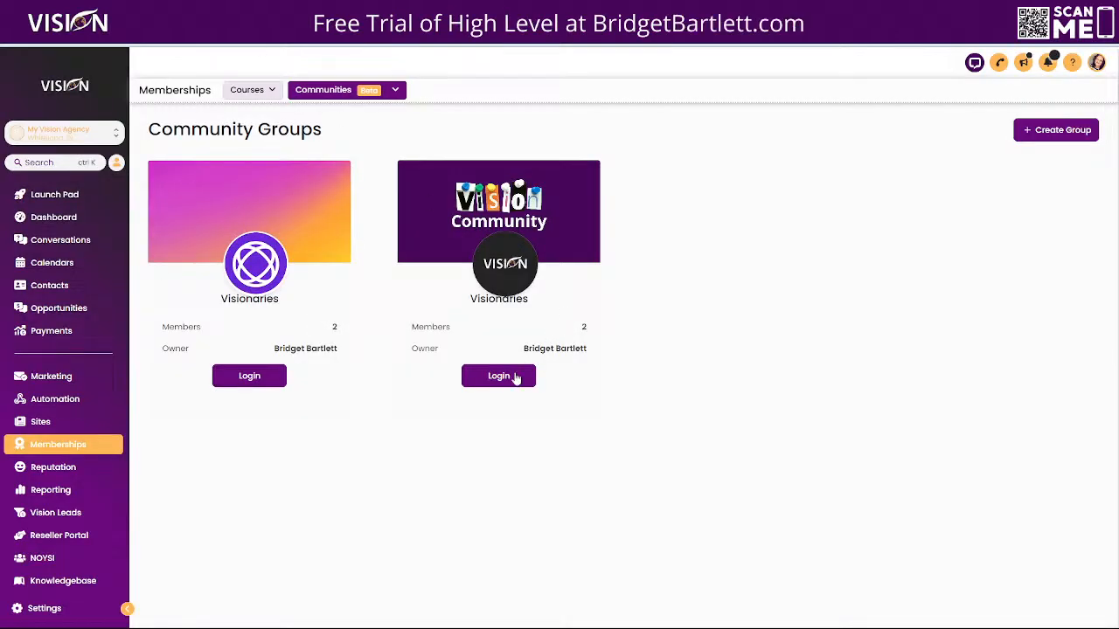
{"action": "left_click", "coordinate": [515, 379]}
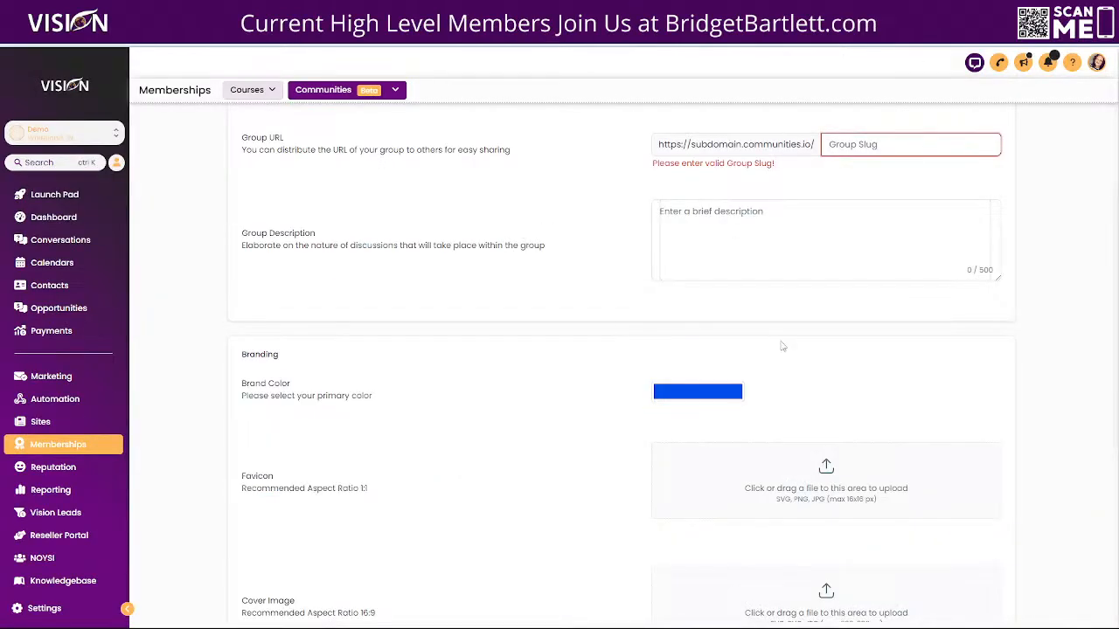
{"action": "scroll", "coordinate": [782, 346], "scroll_direction": "down", "scroll_amount": 2}
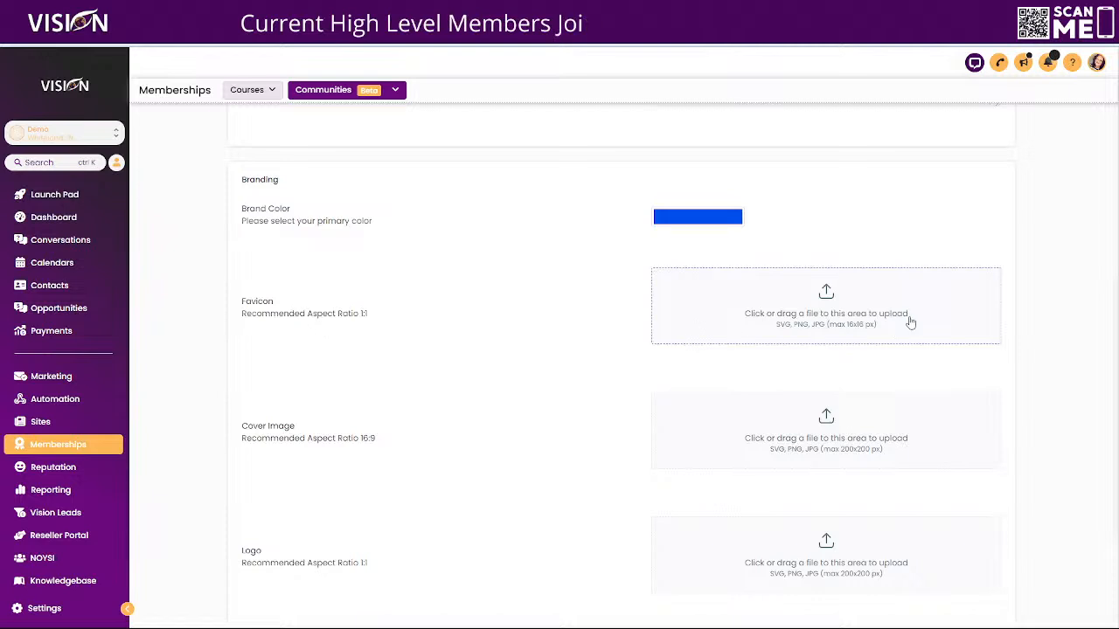
{"action": "scroll", "coordinate": [582, 414], "scroll_direction": "down", "scroll_amount": 3}
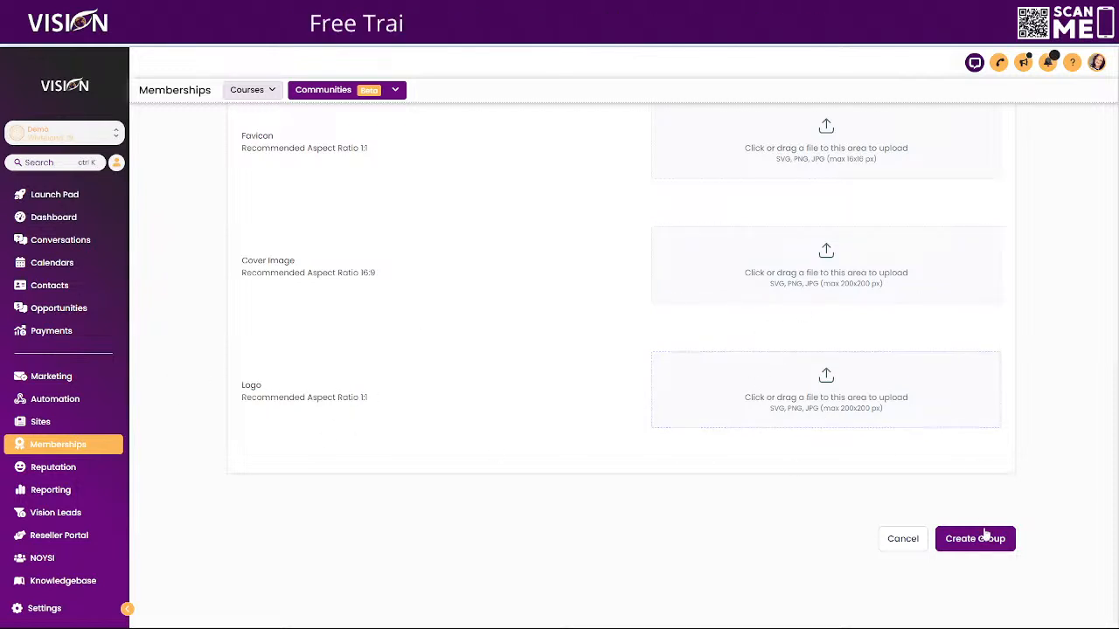
- Set the new group's URL slug to "test" and try to create the group
{"action": "scroll", "coordinate": [837, 397], "scroll_direction": "up", "scroll_amount": 6}
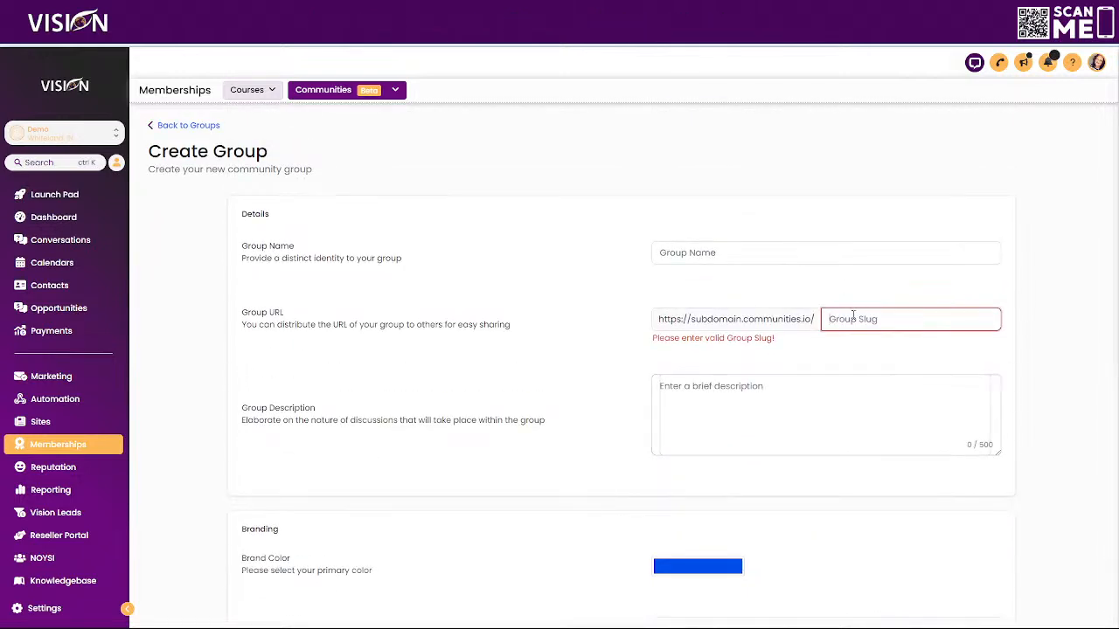
{"action": "type", "text": "test"}
{"action": "scroll", "coordinate": [868, 364], "scroll_direction": "down", "scroll_amount": 6}
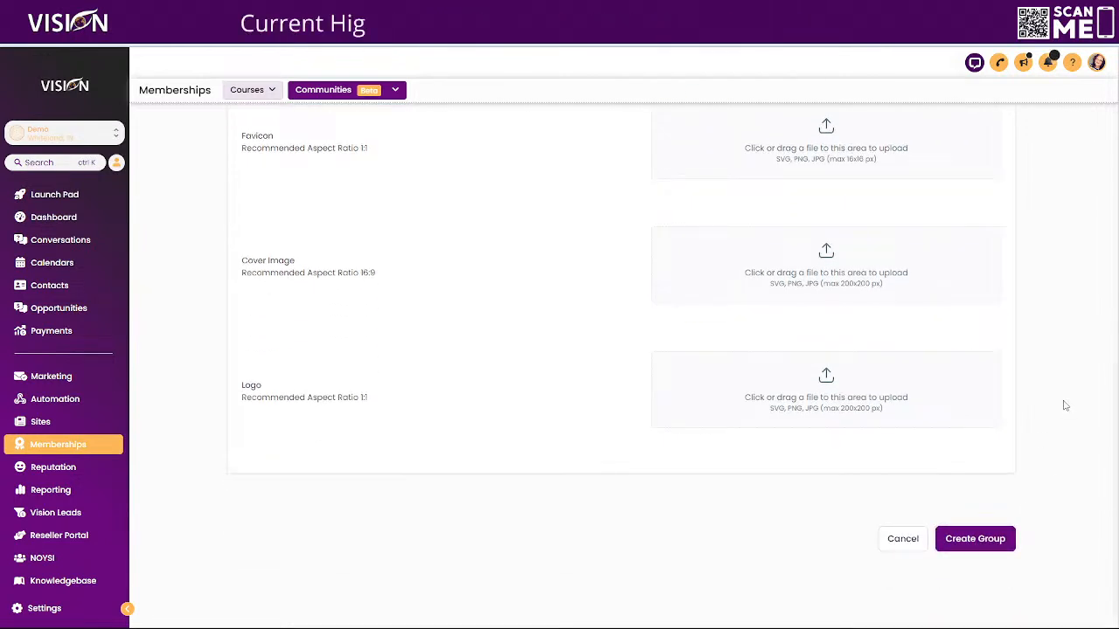
{"action": "scroll", "coordinate": [1006, 502], "scroll_direction": "up", "scroll_amount": 1}
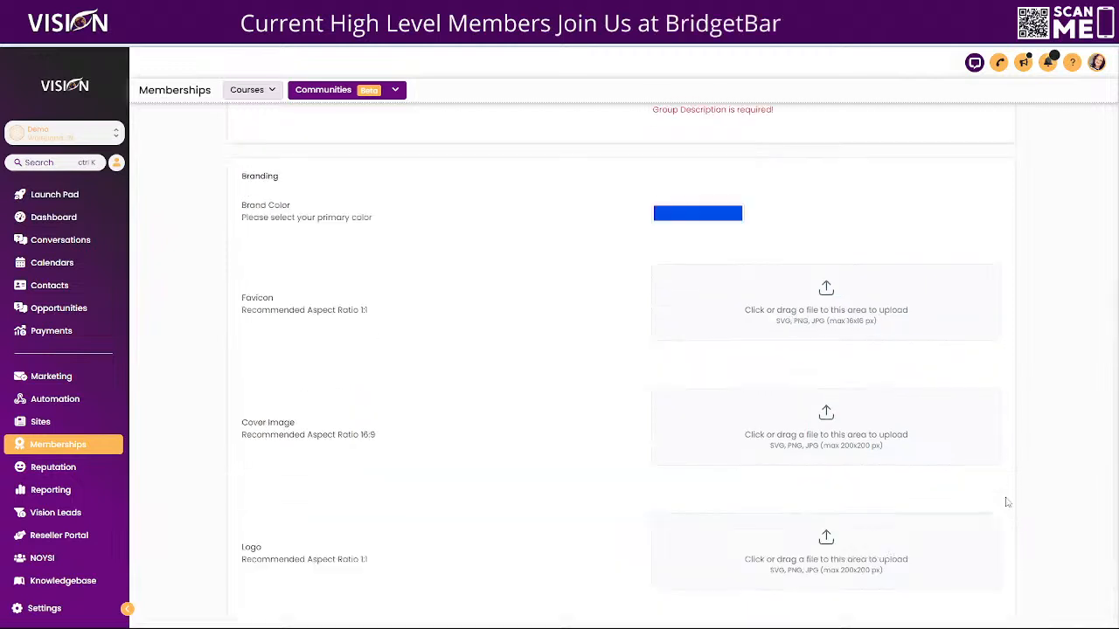
{"action": "scroll", "coordinate": [1006, 501], "scroll_direction": "up", "scroll_amount": 7}
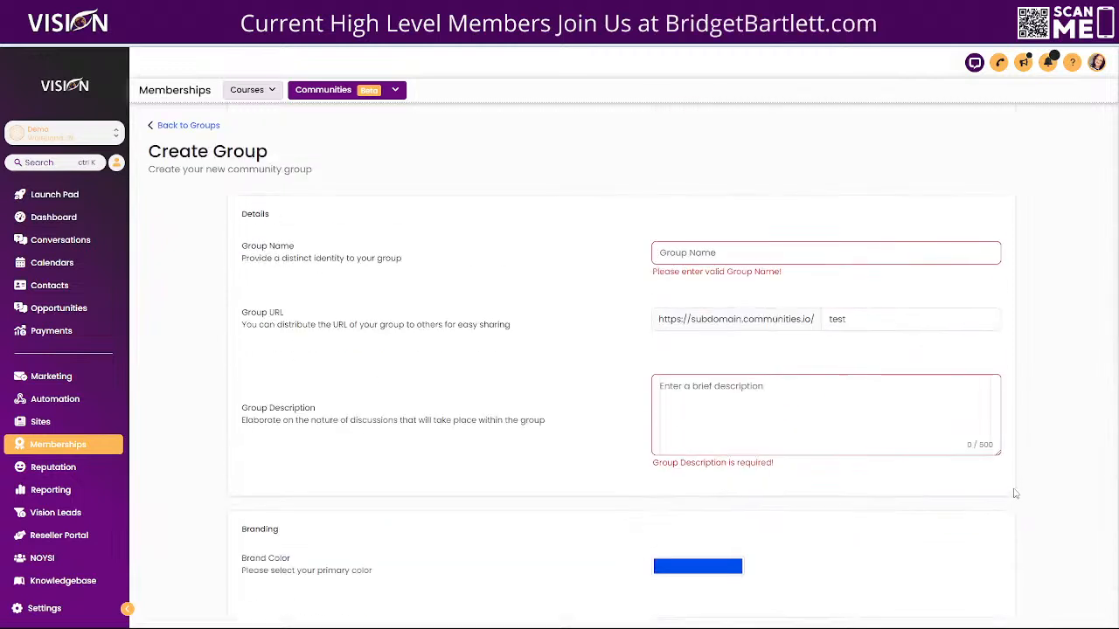
- Name the group "Test", enter "test" as its description, and submit the group for creation
{"action": "left_click", "coordinate": [699, 254]}
{"action": "type", "text": "Test"}
{"action": "left_click", "coordinate": [742, 405]}
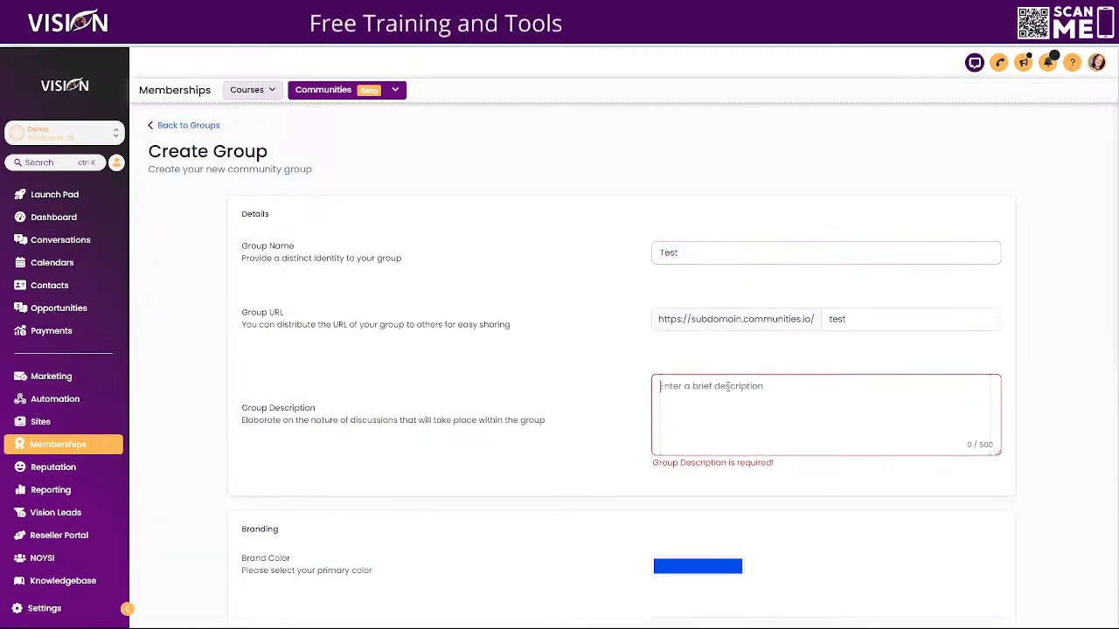
{"action": "type", "text": "test"}
{"action": "scroll", "coordinate": [814, 464], "scroll_direction": "down", "scroll_amount": 10}
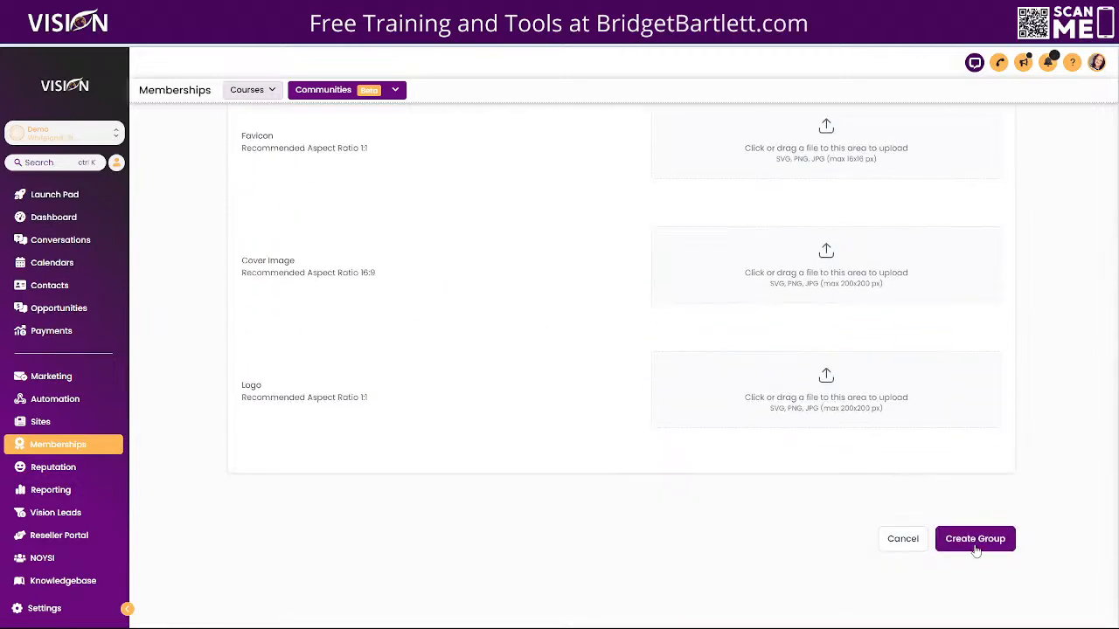
{"action": "left_click", "coordinate": [976, 549]}
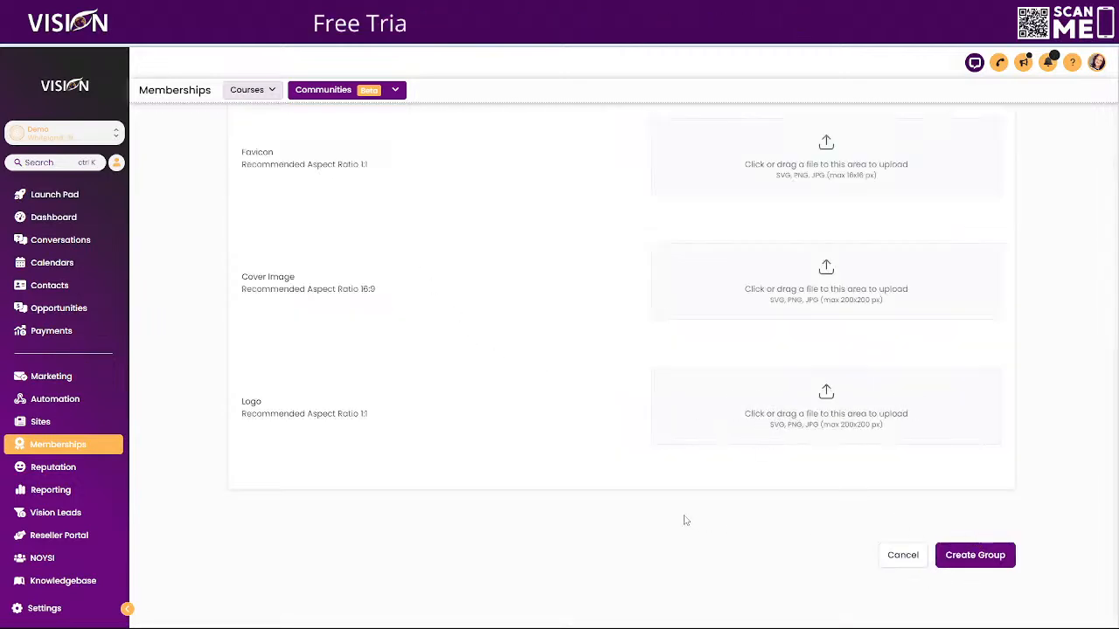
- Change the group's URL slug to "test-" and submit the Test group for creation again
{"action": "scroll", "coordinate": [681, 515], "scroll_direction": "up", "scroll_amount": 10}
{"action": "left_click", "coordinate": [865, 319]}
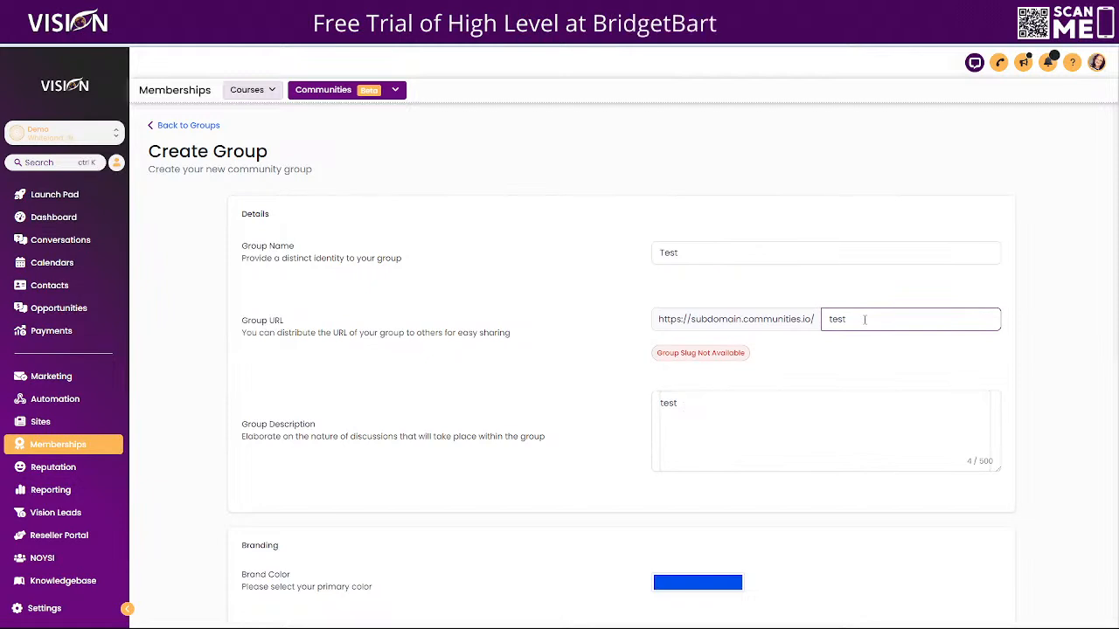
{"action": "type", "text": "-"}
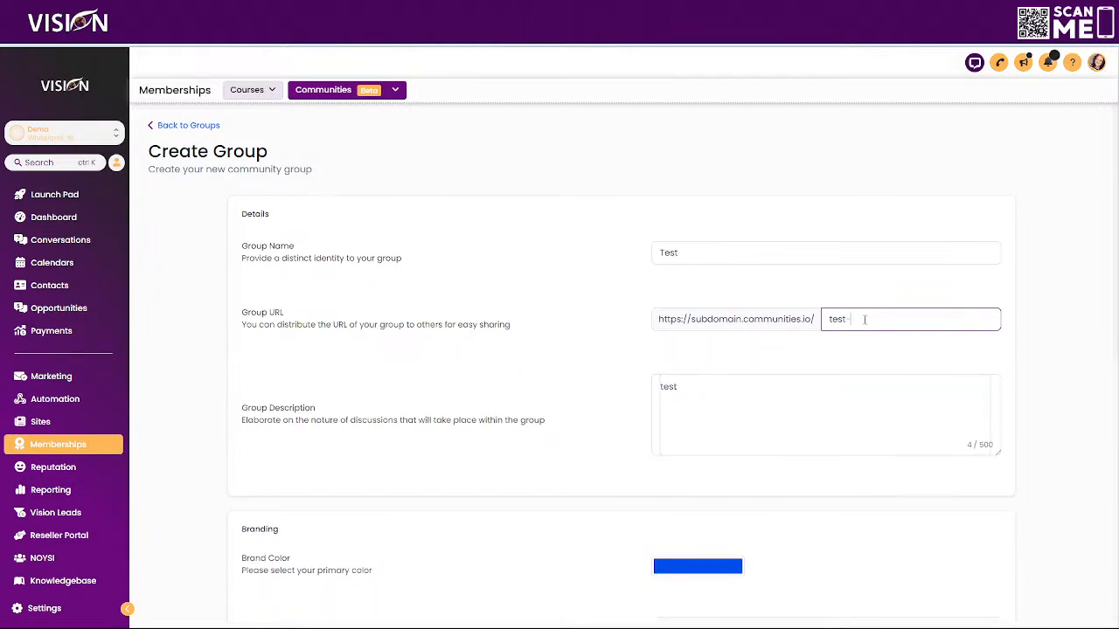
{"action": "scroll", "coordinate": [961, 437], "scroll_direction": "down", "scroll_amount": 8}
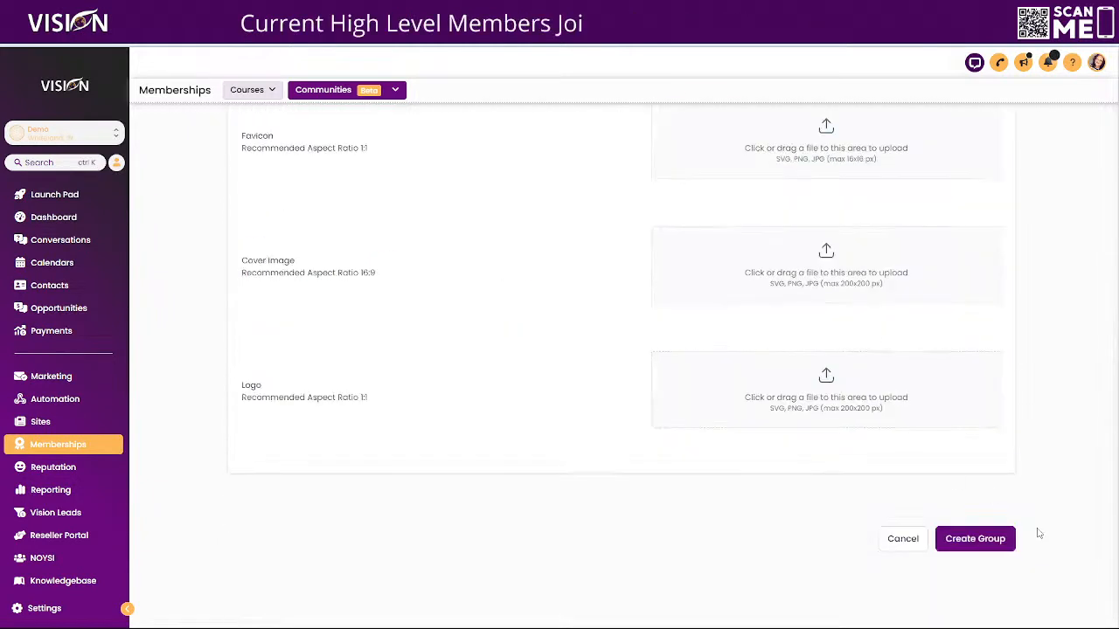
{"action": "left_click", "coordinate": [974, 540]}
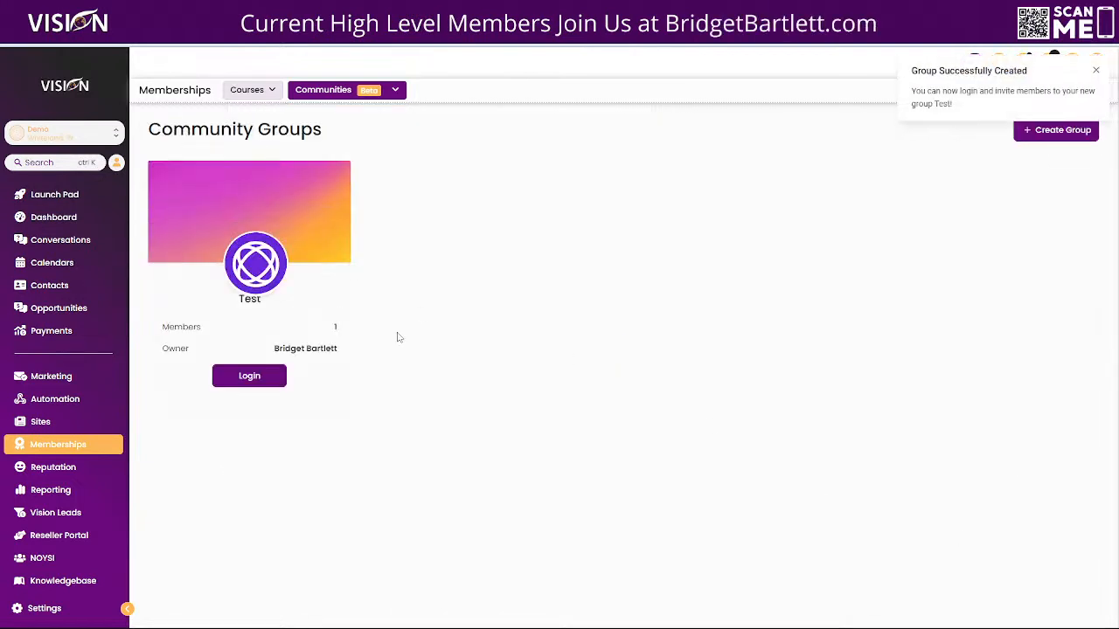
- Open the new Test group's community portal and check which groups its group switcher offers
{"action": "left_click", "coordinate": [249, 376]}
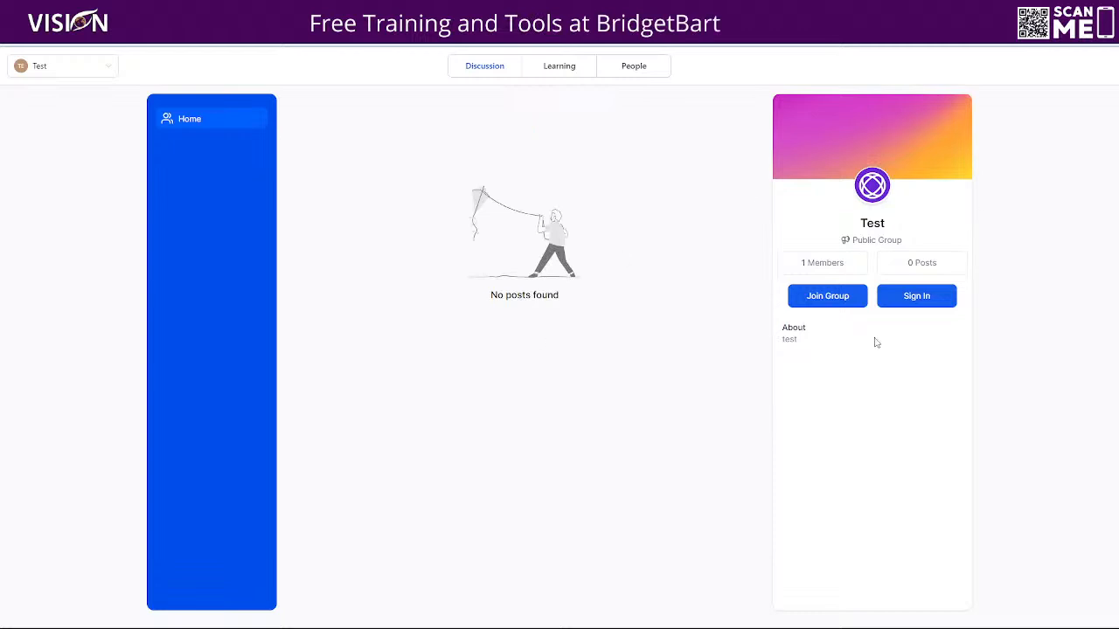
{"action": "left_click", "coordinate": [40, 66]}
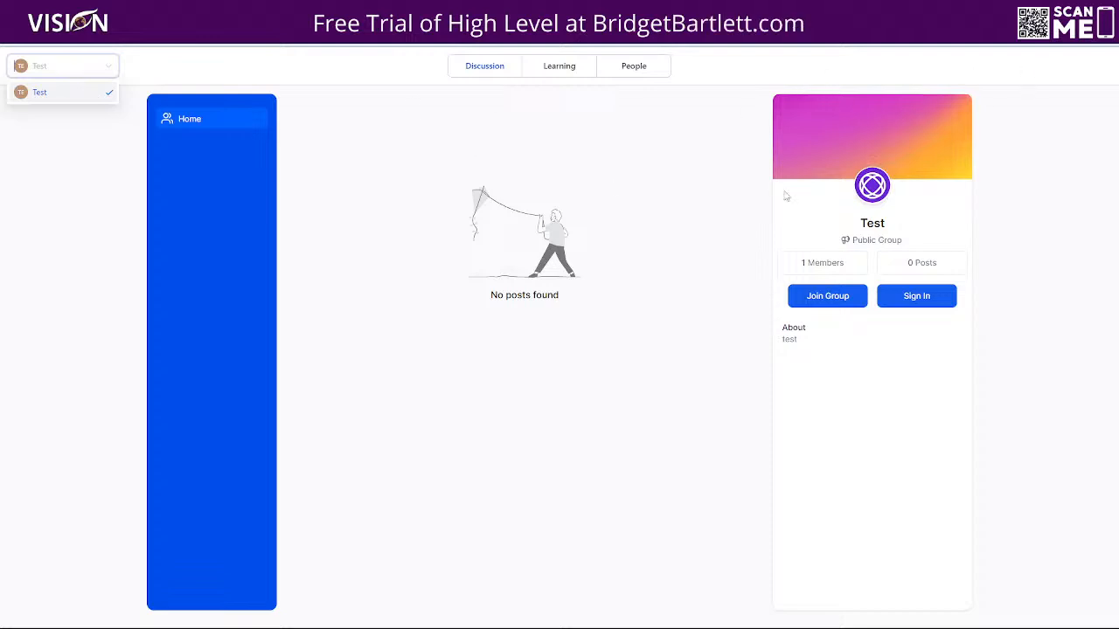
{"action": "left_click", "coordinate": [1055, 95]}
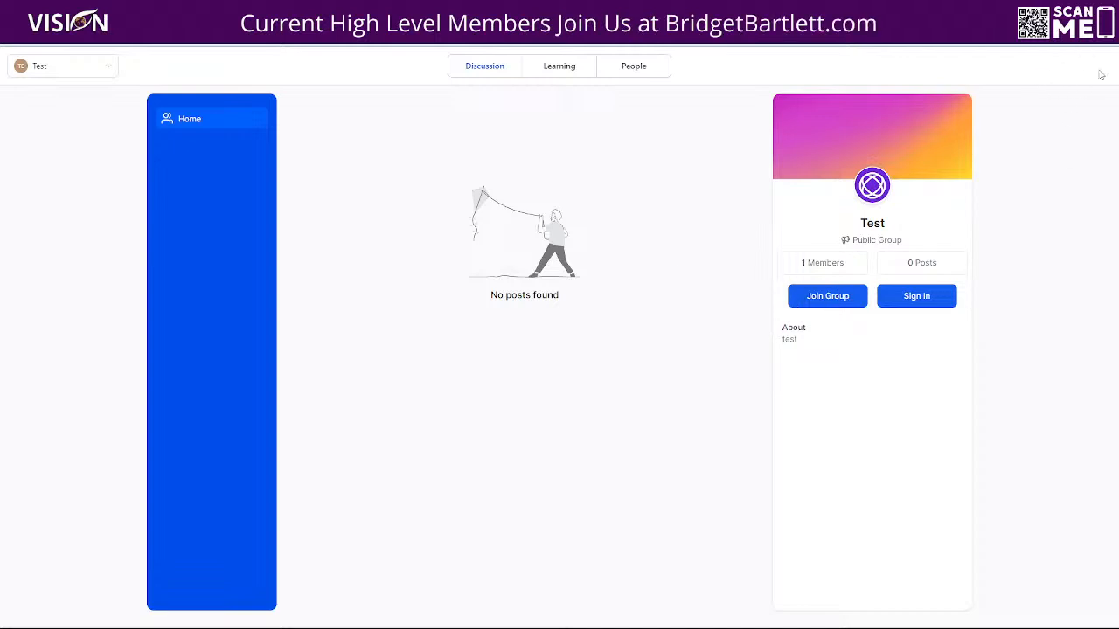
- View the Test group's Learning courses and its People member list, and return to the Discussion page
{"action": "left_click", "coordinate": [556, 71]}
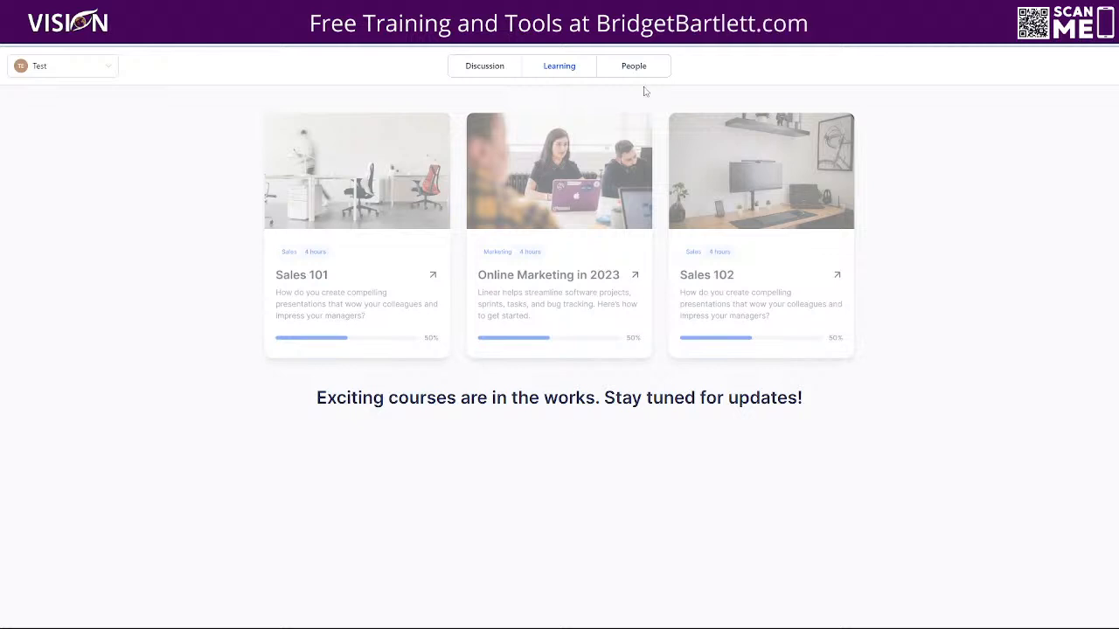
{"action": "left_click", "coordinate": [643, 66]}
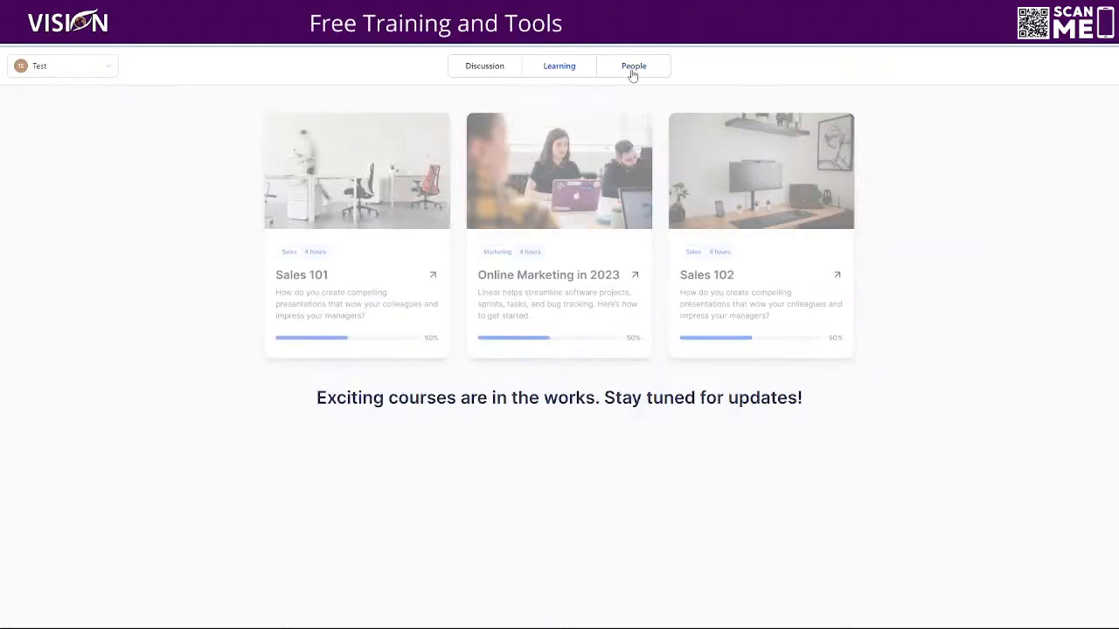
{"action": "left_click", "coordinate": [633, 70]}
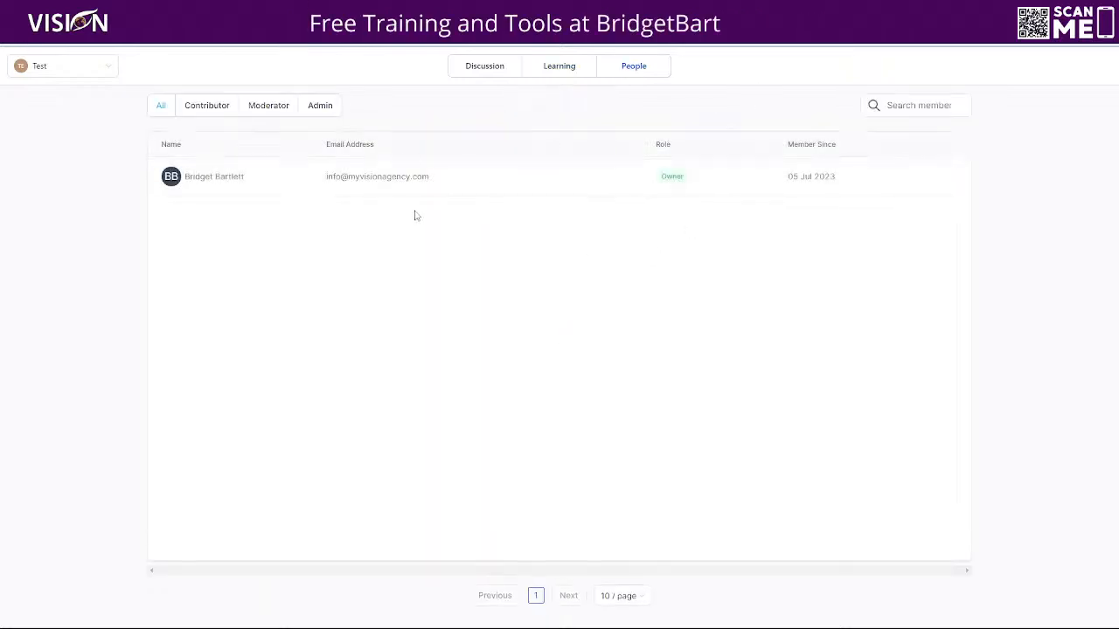
{"action": "left_click", "coordinate": [476, 69]}
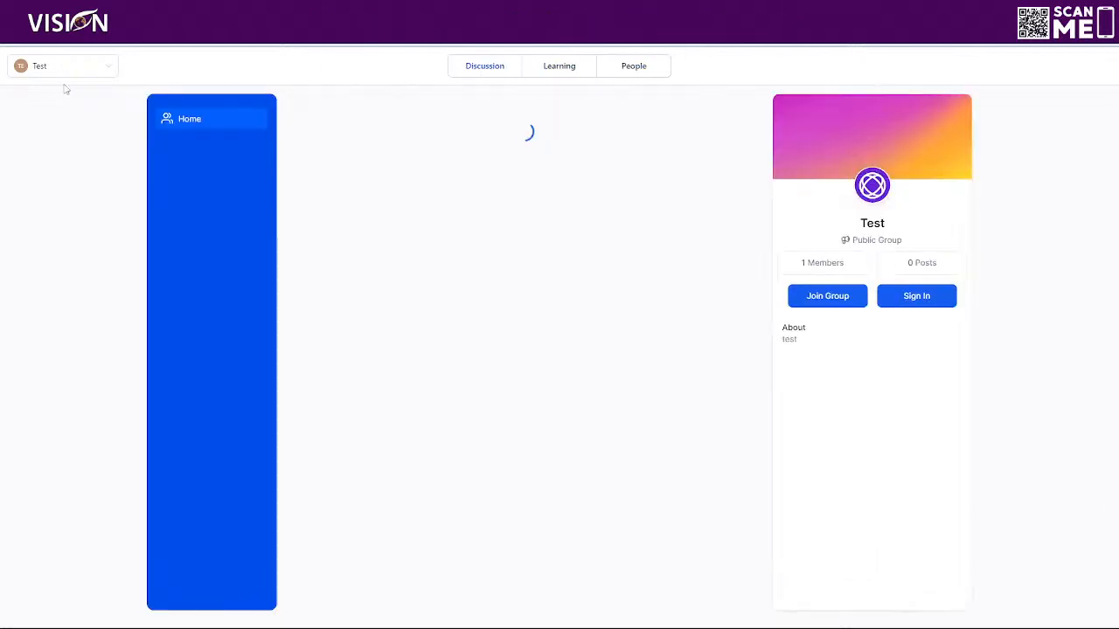